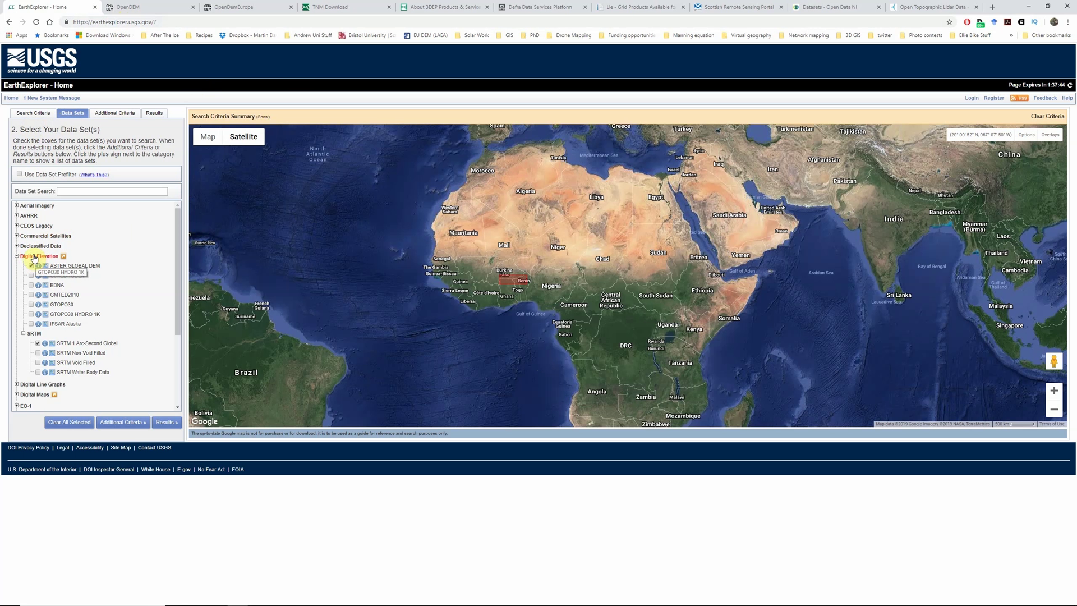
# - Tick SRTM 1 Arc-Second Global in EarthExplorer so it joins ASTER GLOBAL DEM
pyautogui.click(37, 343)
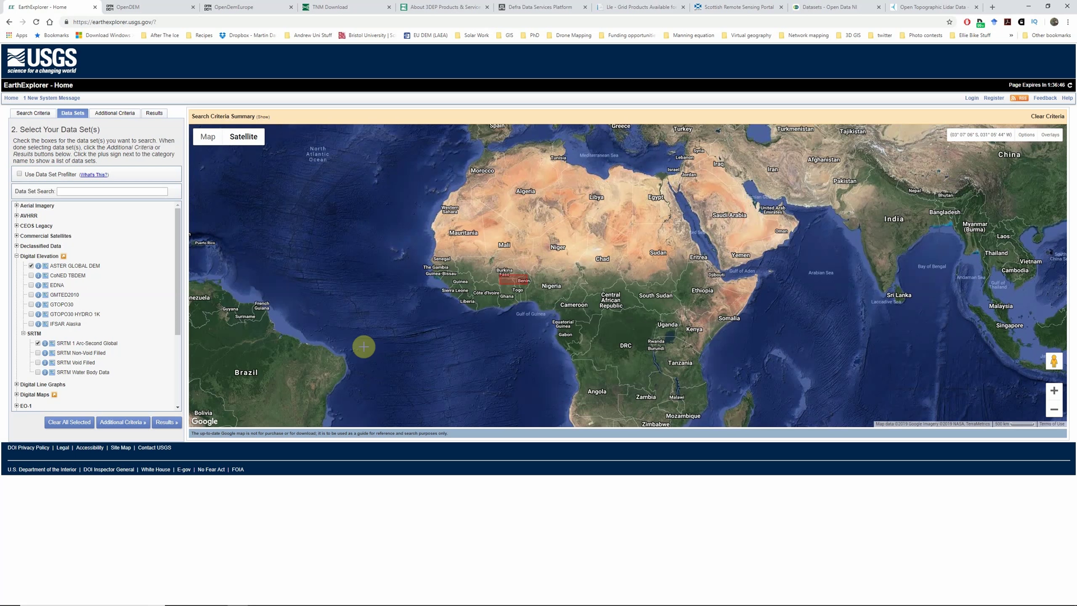
# - Browse OpenDEM's European DTM/DSM tile map toward Slovenia and Croatia, then open OpenDemSearcher
pyautogui.click(147, 8)
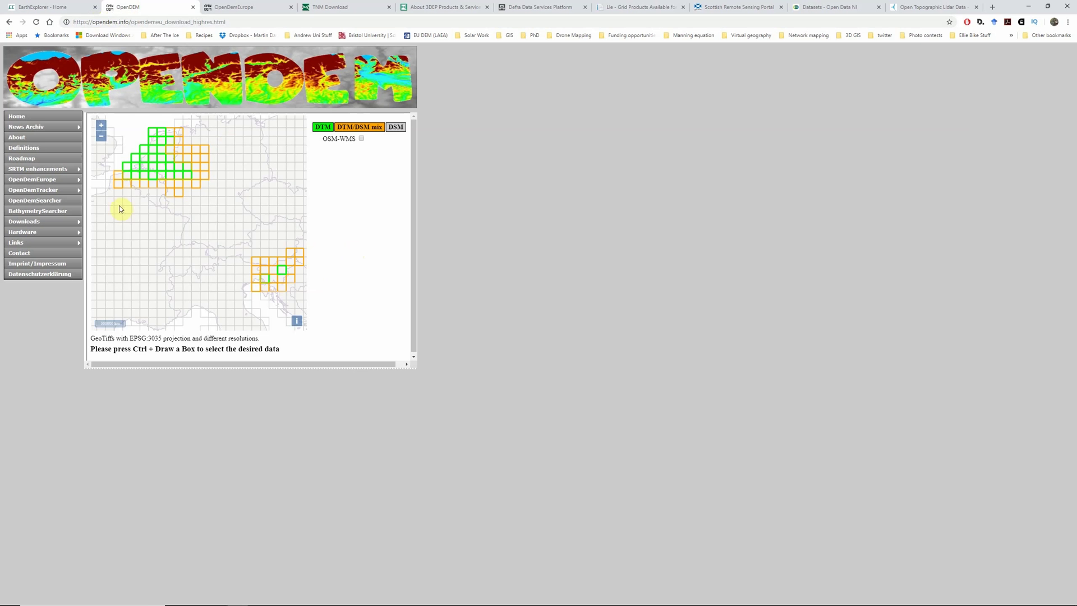
pyautogui.moveTo(31, 179)
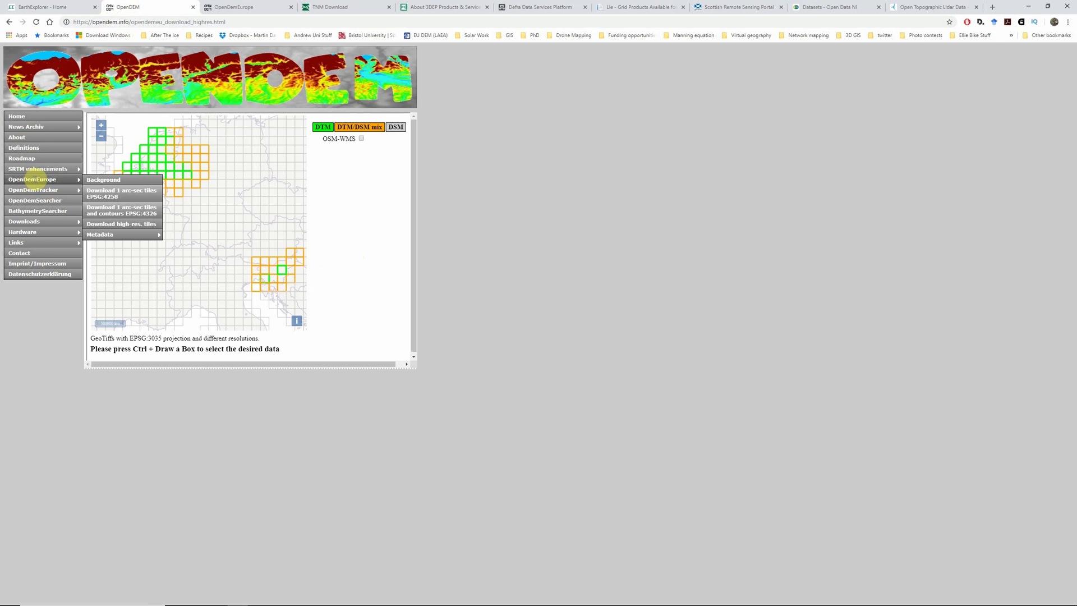
pyautogui.scroll(-1, 217, 247)
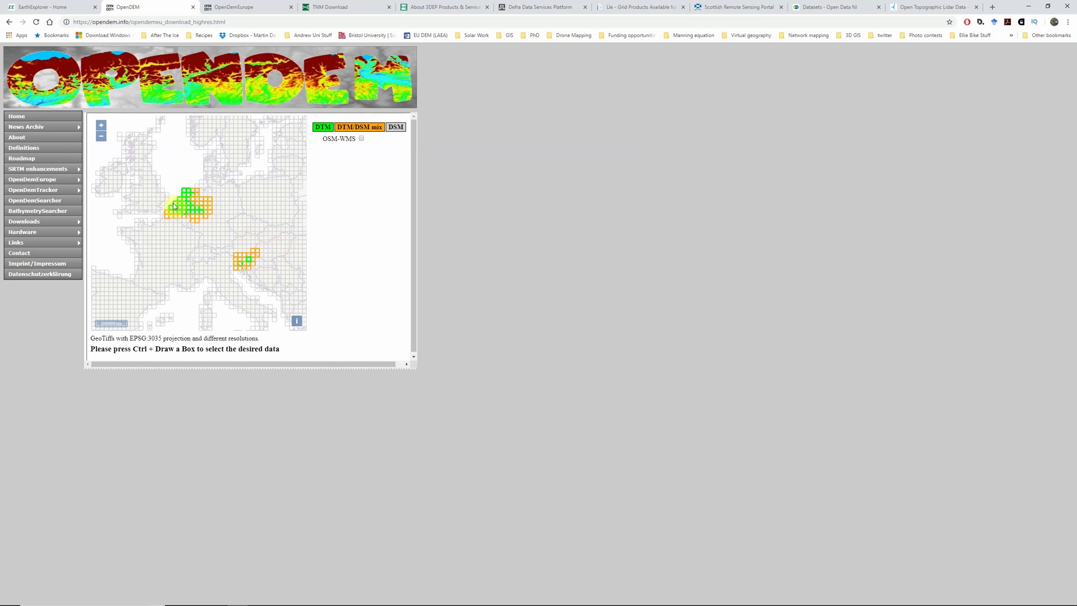
pyautogui.click(190, 255)
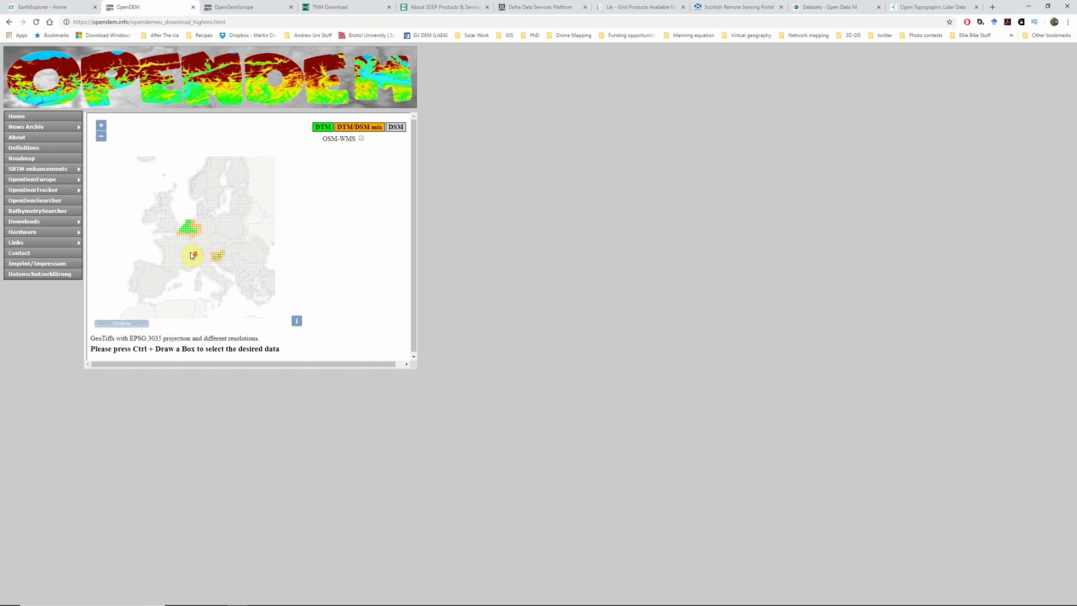
pyautogui.scroll(2, 189, 230)
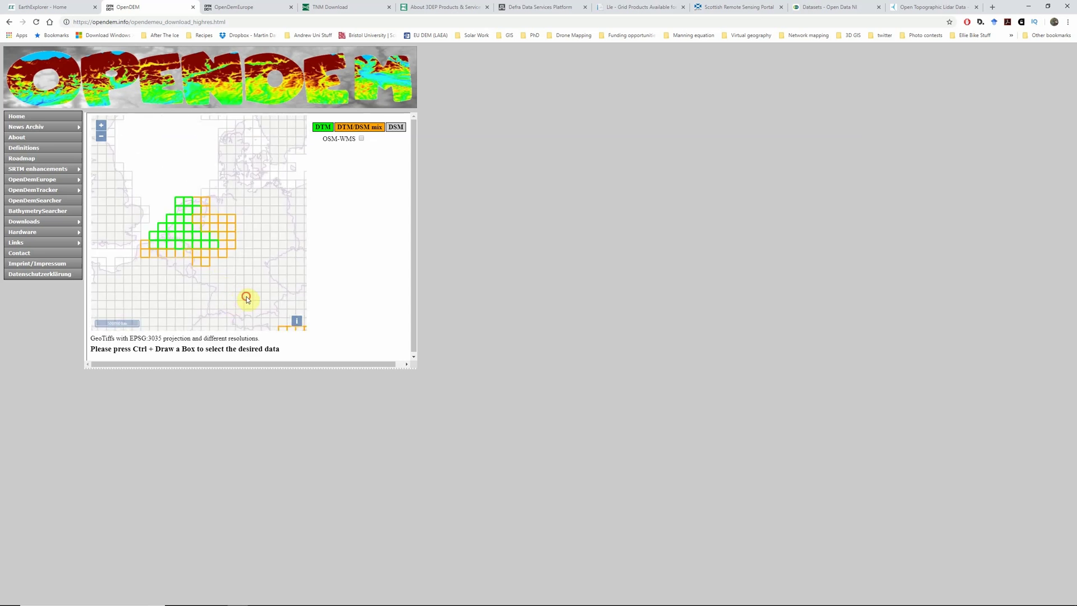
pyautogui.moveTo(247, 298); pyautogui.dragTo(167, 223)
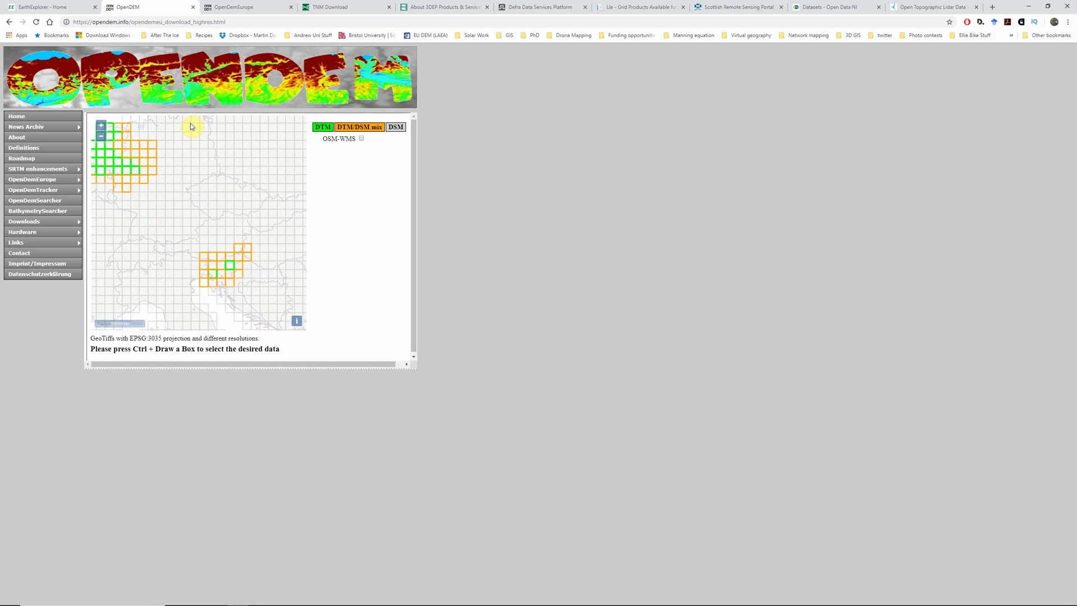
pyautogui.click(54, 205)
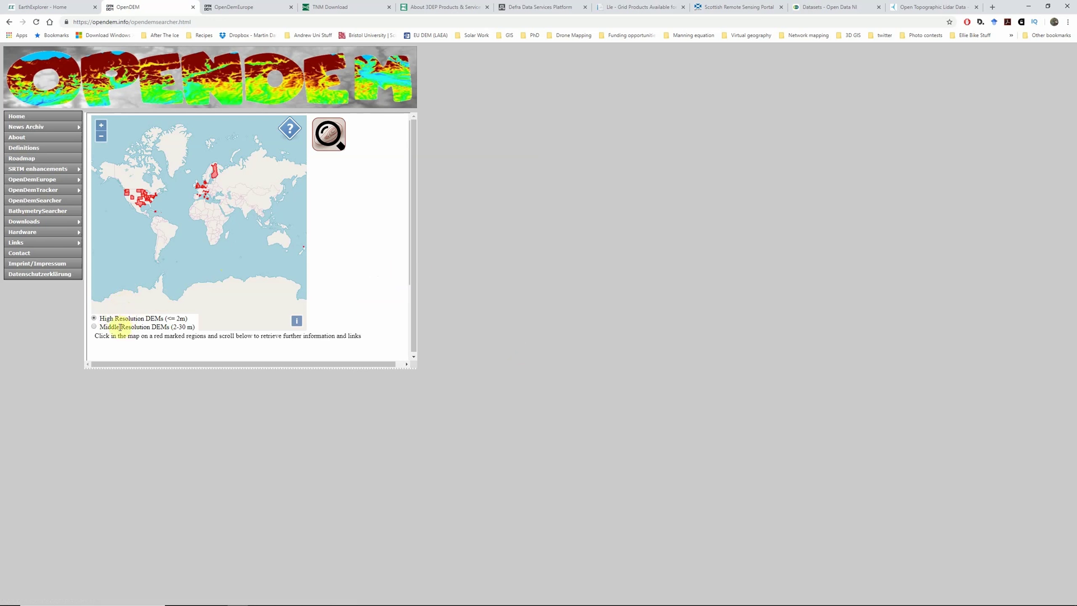
# - Compare Middle Resolution and High Resolution DEM coverage, ending zoomed into Western Europe's high-resolution regions
pyautogui.click(95, 328)
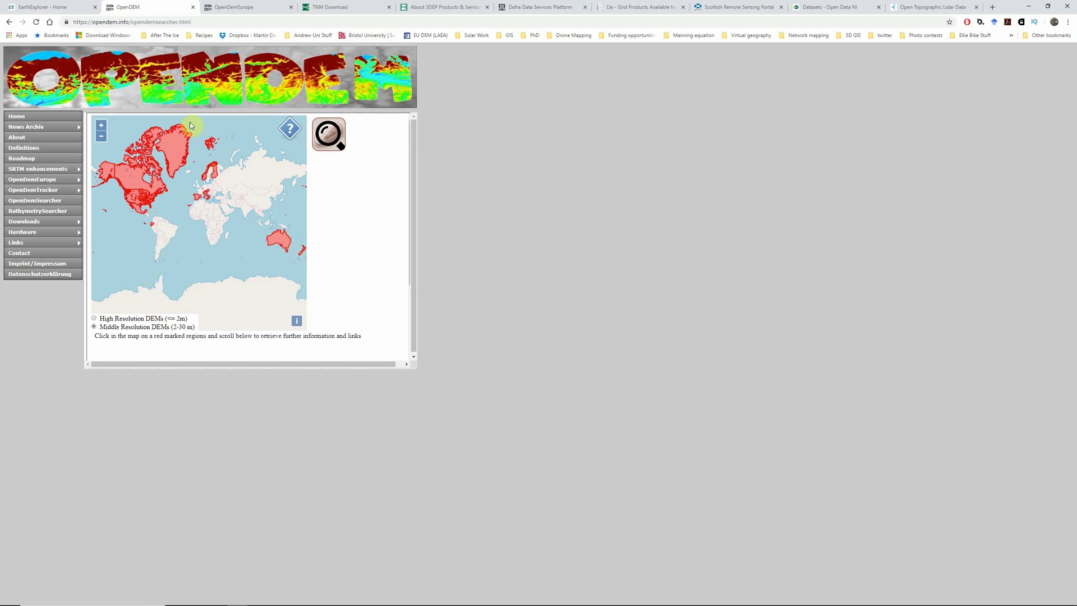
pyautogui.click(148, 204)
pyautogui.click(95, 319)
pyautogui.click(95, 318)
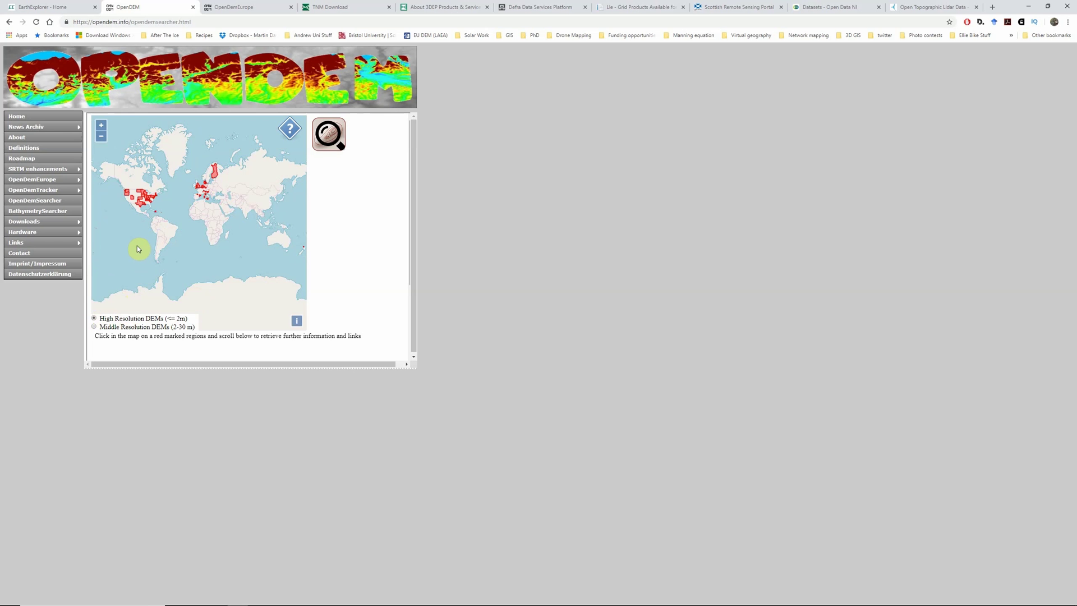
pyautogui.scroll(1, 161, 208)
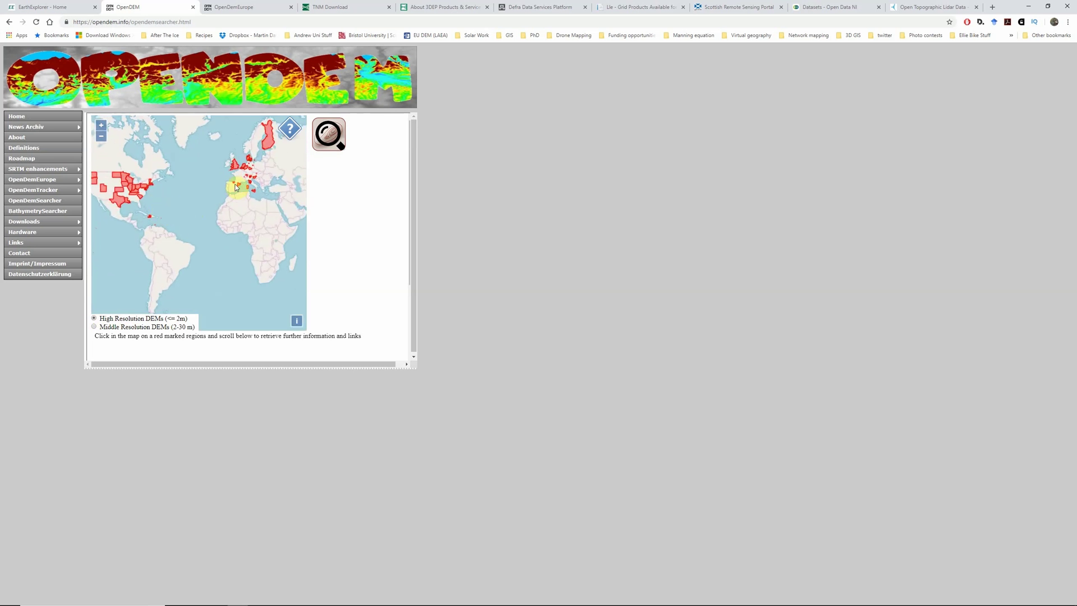
pyautogui.scroll(2, 242, 169)
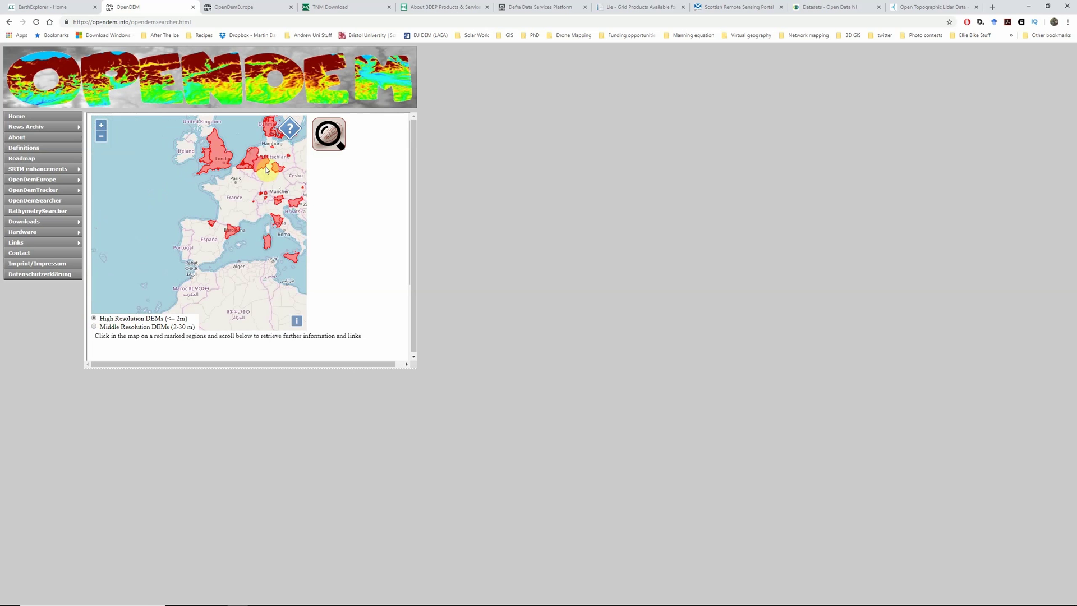
# - Show the Catalonia dataset details: raster, resolution 2, cc by 4.0
pyautogui.click(230, 235)
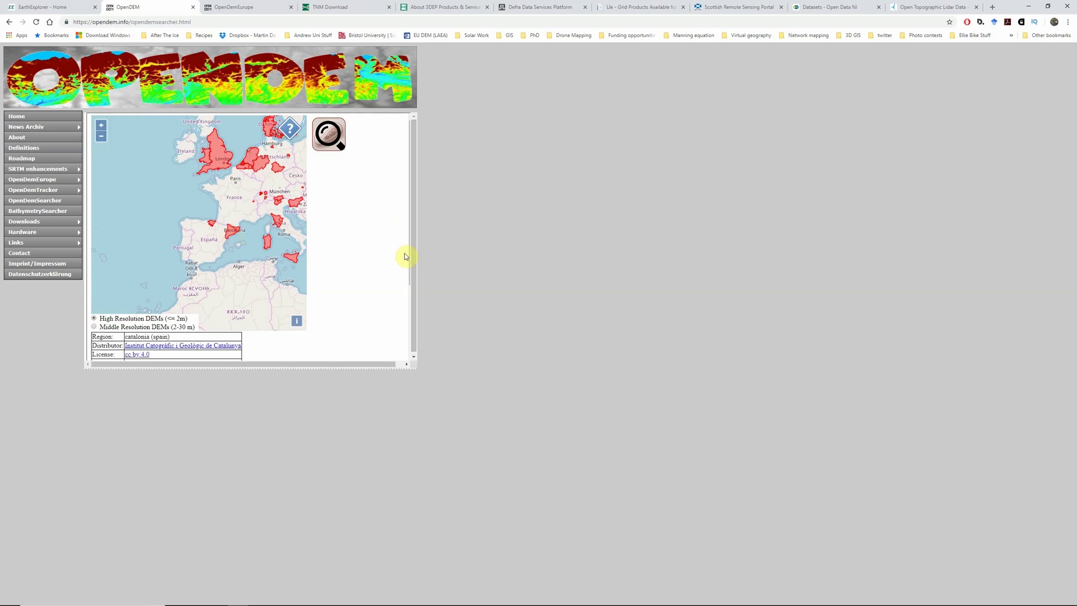
pyautogui.moveTo(366, 365); pyautogui.dragTo(399, 360)
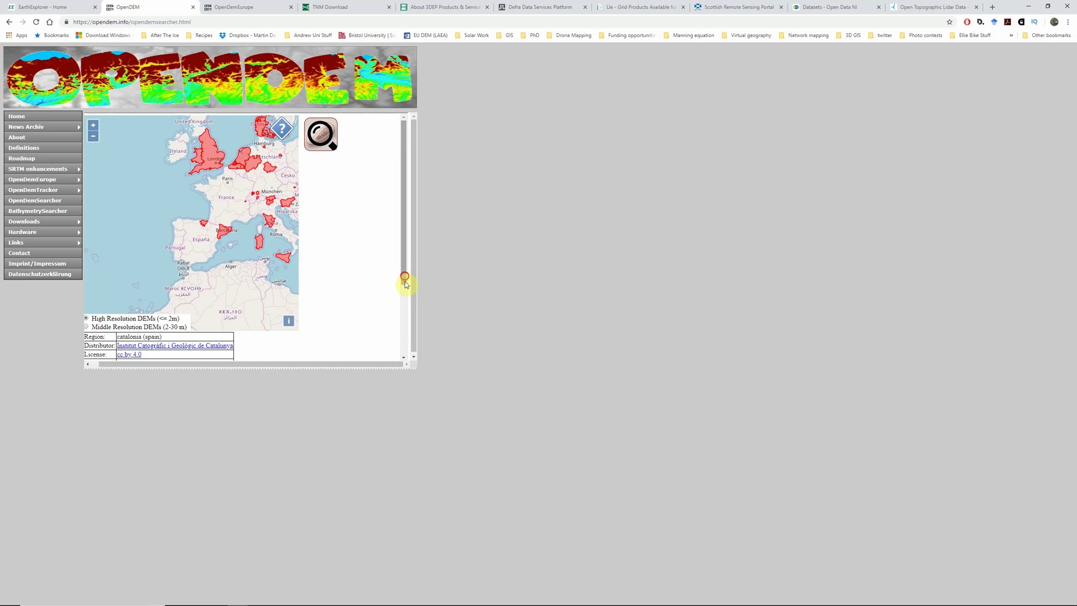
pyautogui.moveTo(406, 281); pyautogui.dragTo(266, 362)
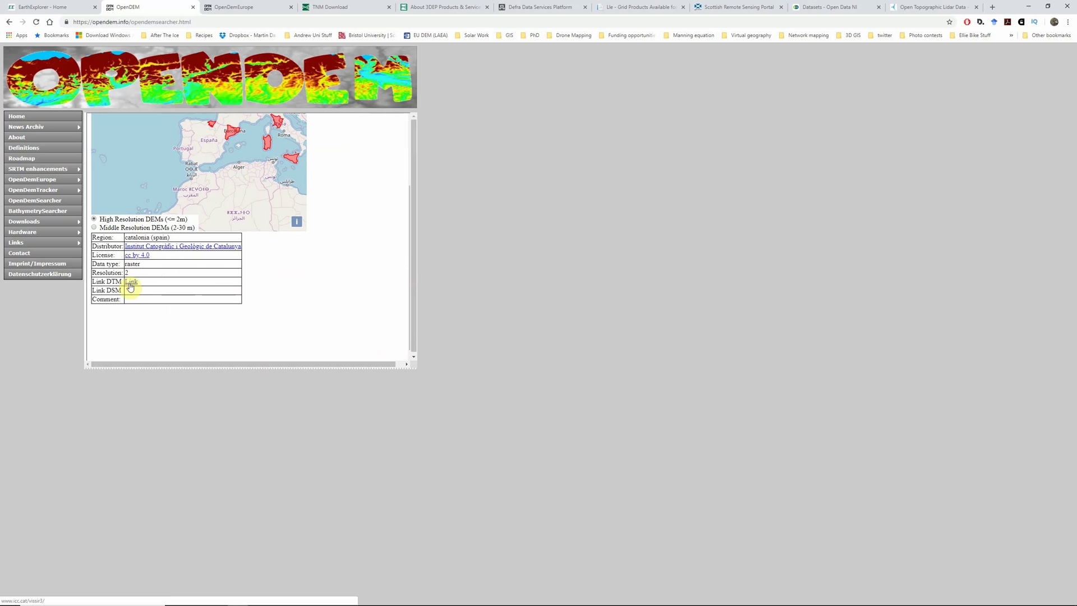
# - Zoom the searcher map back out to the Atlantic and recentre it, then move to TNM Download
pyautogui.scroll(3, 370, 275)
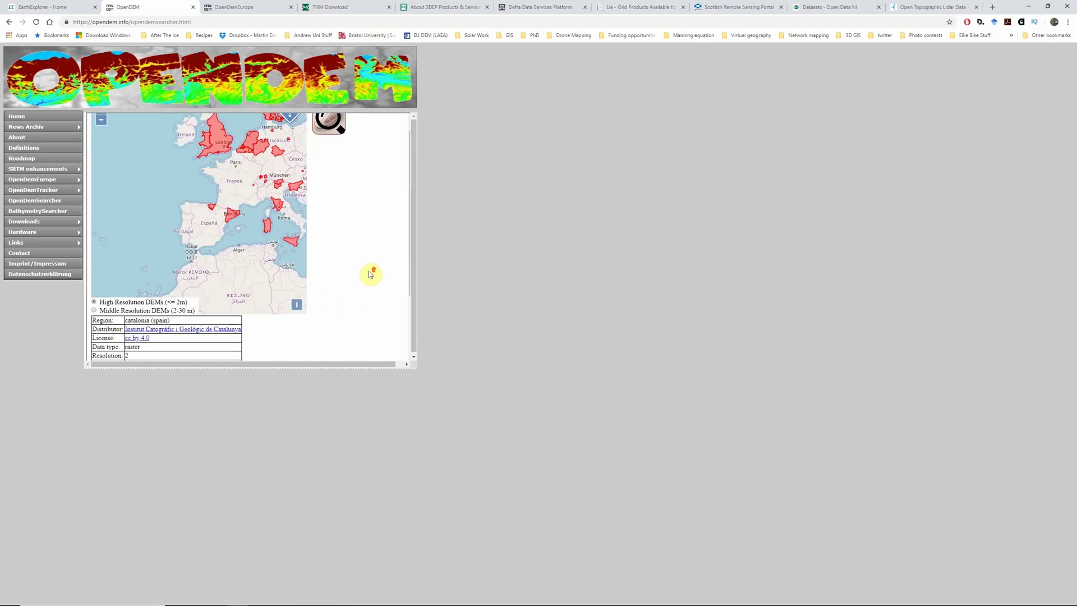
pyautogui.scroll(-3, 216, 204)
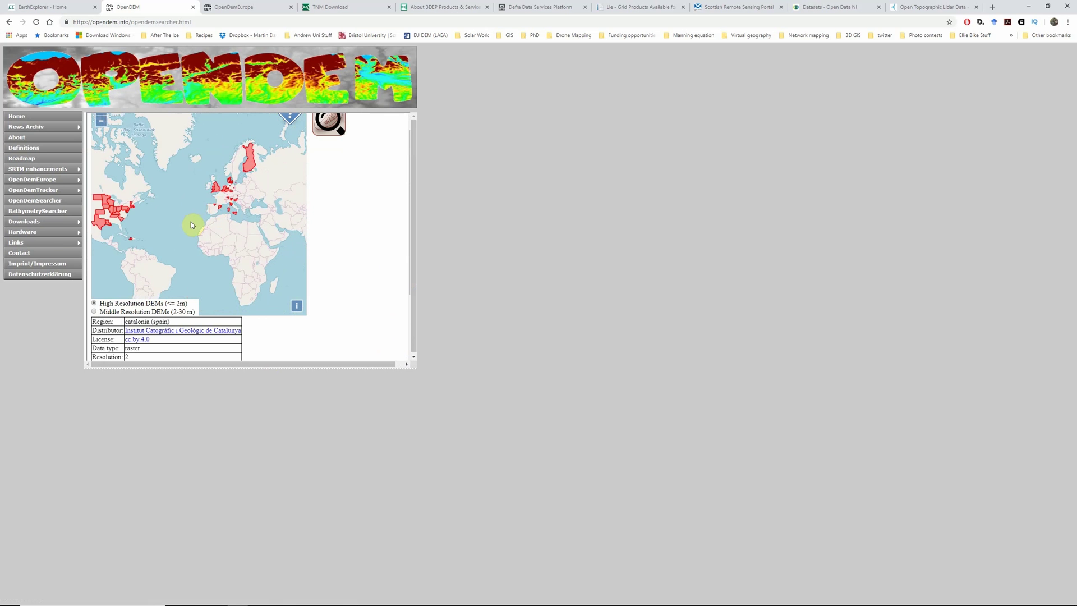
pyautogui.moveTo(191, 224); pyautogui.dragTo(232, 223)
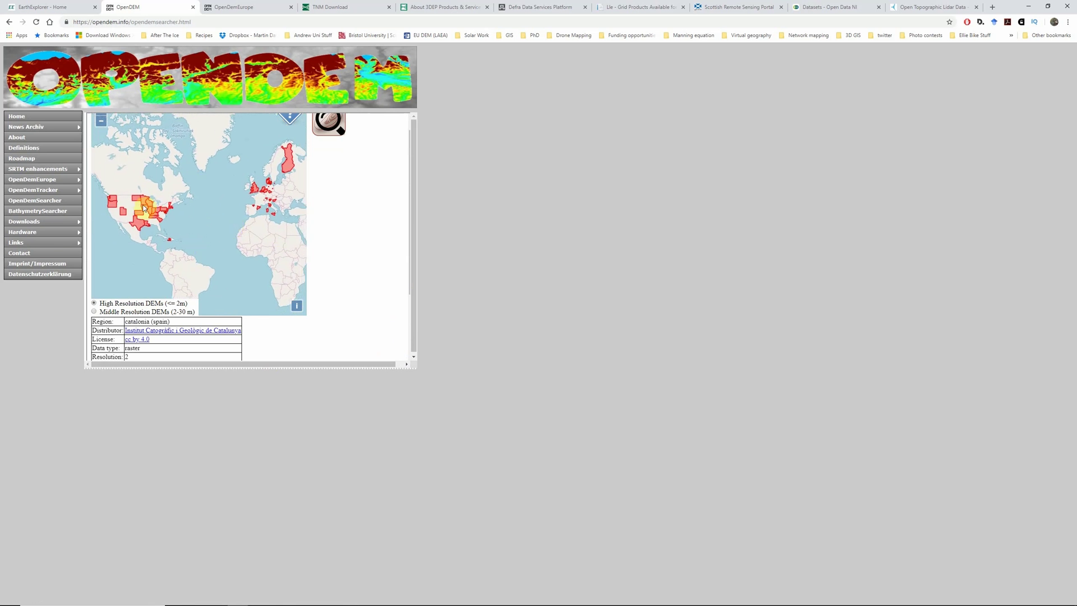
pyautogui.click(239, 221)
pyautogui.moveTo(238, 221); pyautogui.dragTo(223, 219)
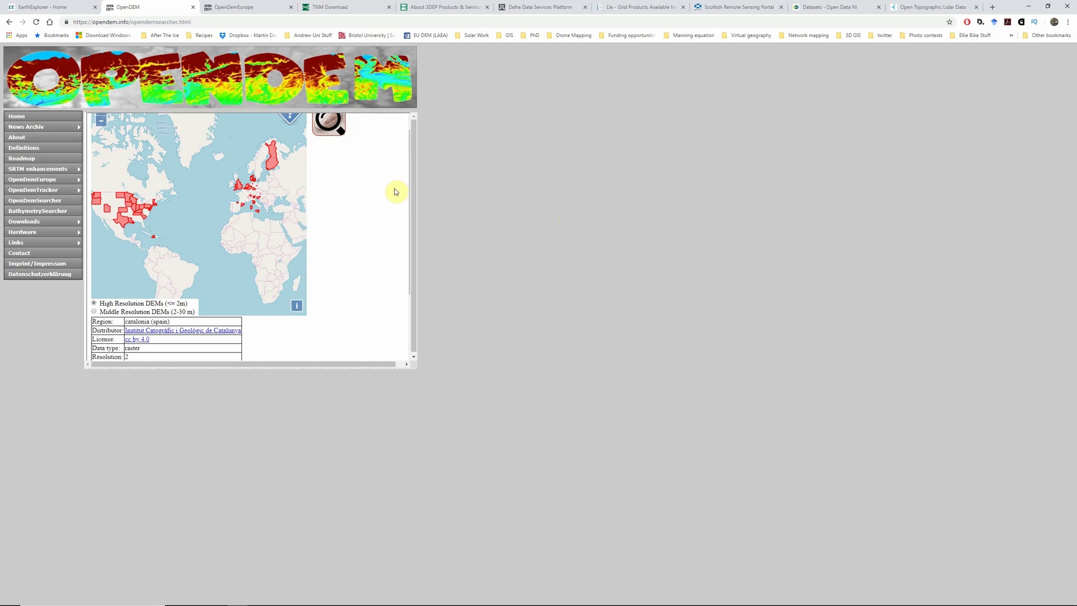
pyautogui.click(345, 7)
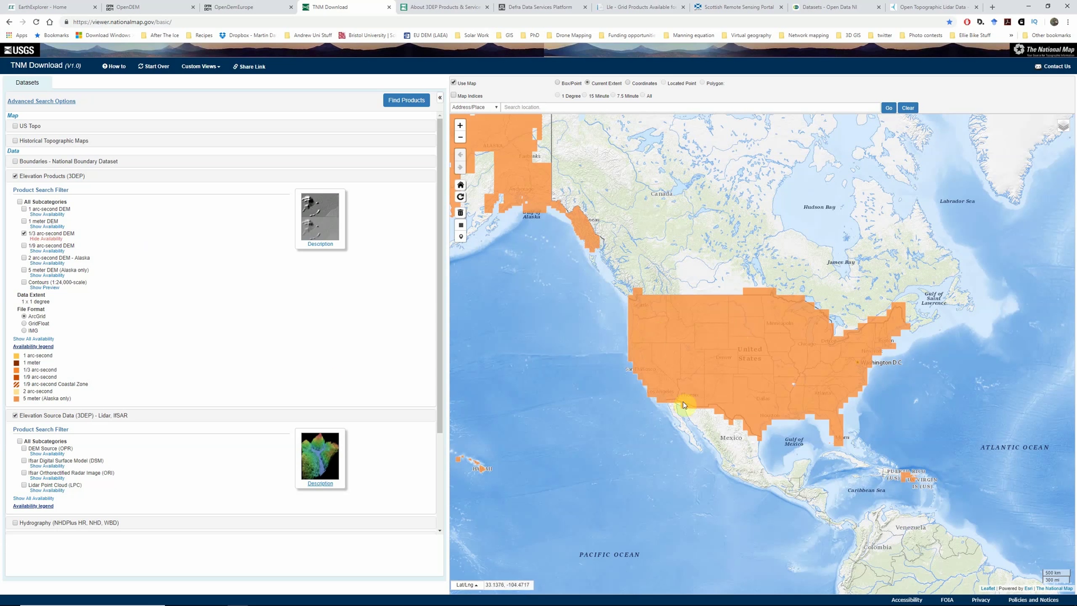
# - Pan the TNM map to view orange 1/3 arc-second DEM coverage across the US, Alaska and Hawaii
pyautogui.moveTo(578, 438); pyautogui.dragTo(639, 392)
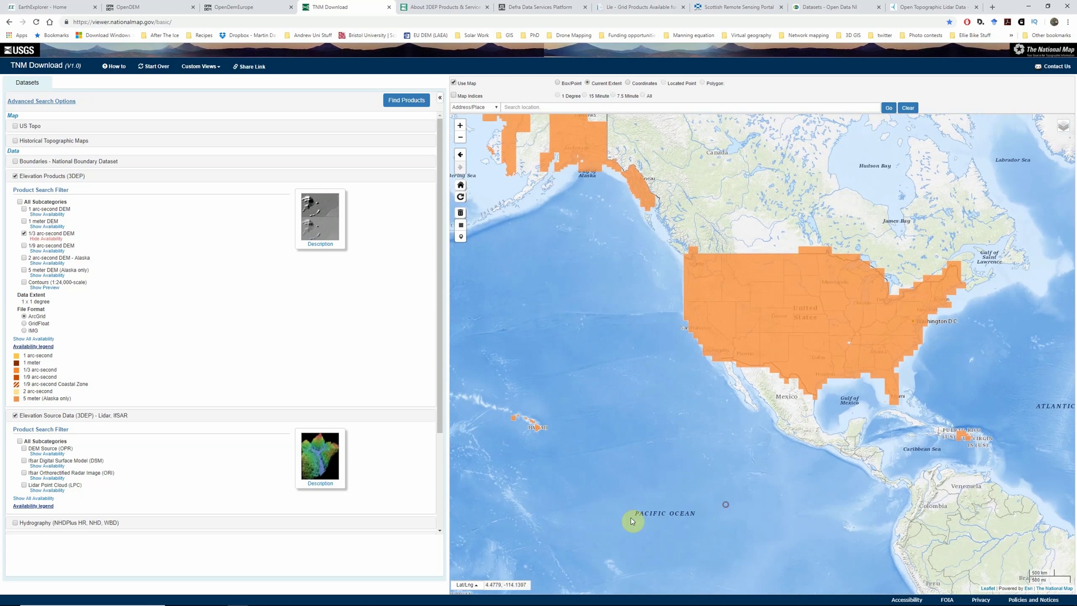
pyautogui.moveTo(629, 517); pyautogui.dragTo(536, 528)
pyautogui.moveTo(534, 291); pyautogui.dragTo(654, 392)
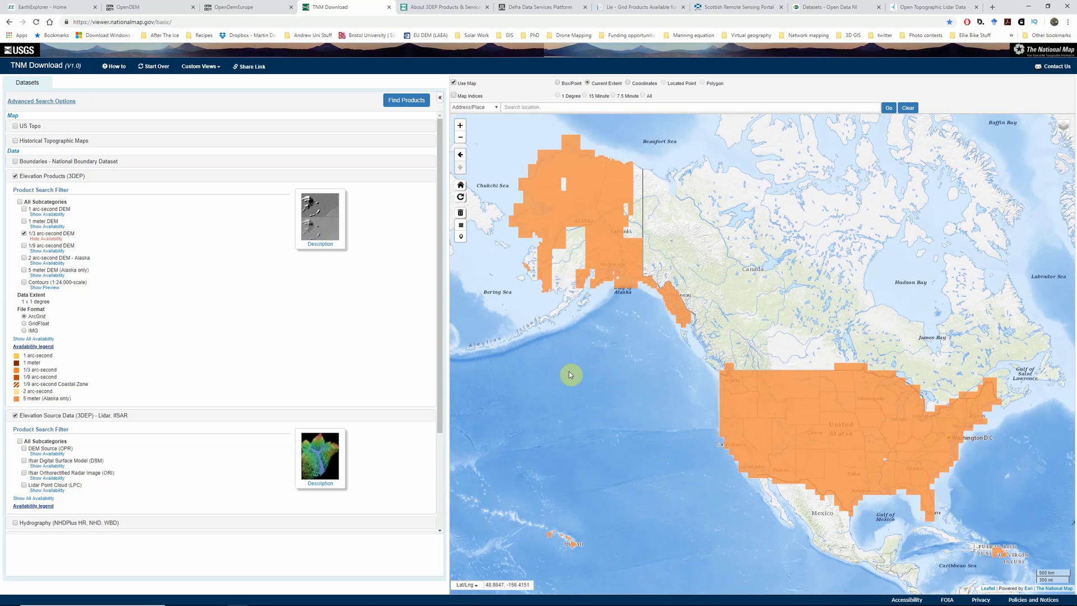
pyautogui.moveTo(583, 417); pyautogui.dragTo(594, 375)
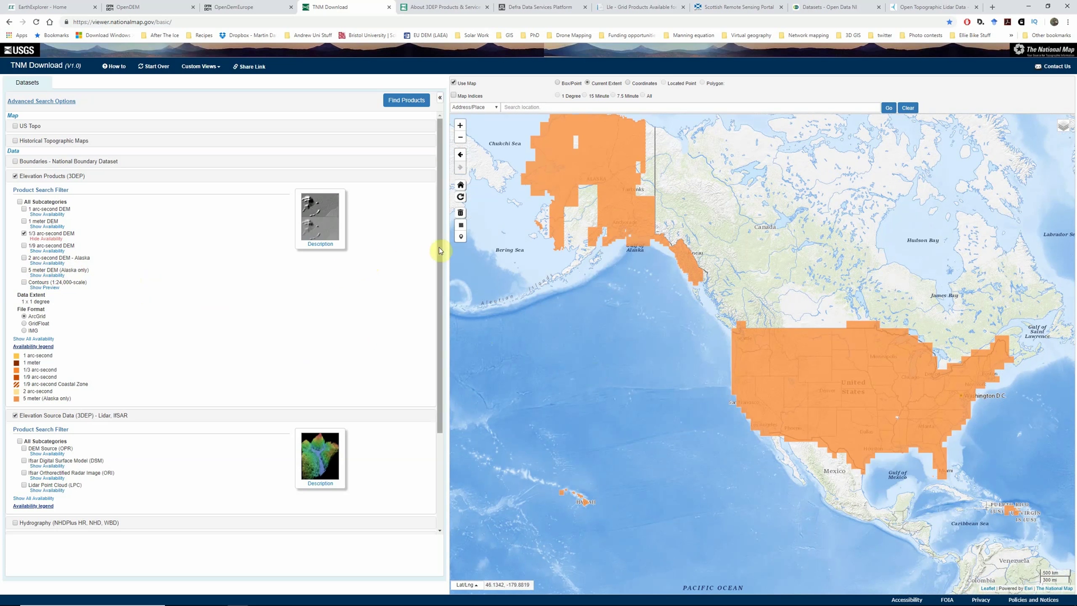
pyautogui.moveTo(440, 235); pyautogui.dragTo(425, 340)
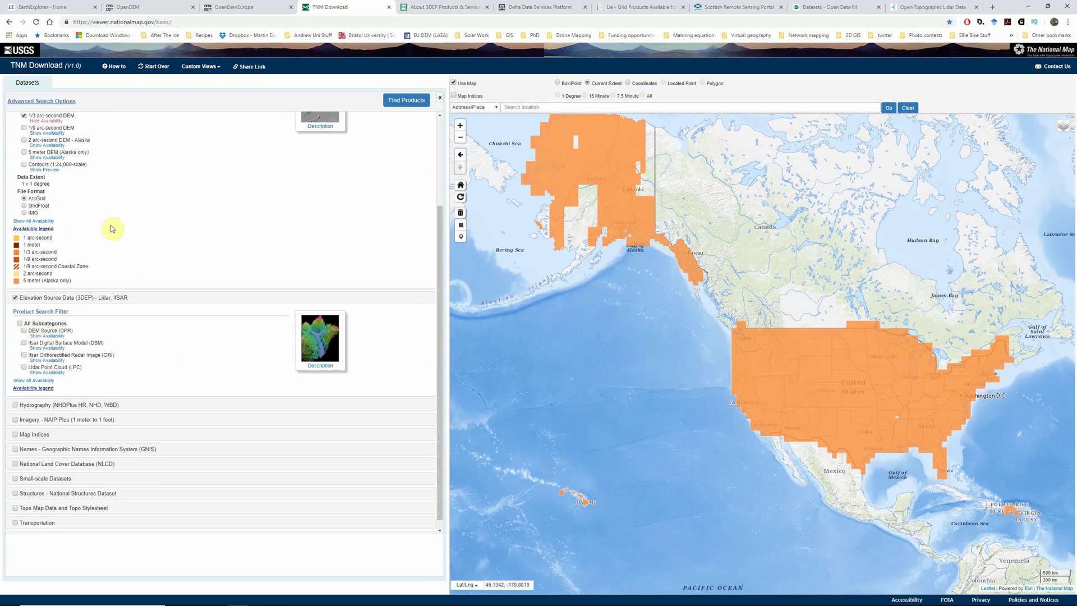
pyautogui.scroll(1, 111, 228)
# - Swap the 1/3 arc-second DEM overlay for DEM Source (OPR) lidar availability, centred on the contiguous US
pyautogui.click(52, 163)
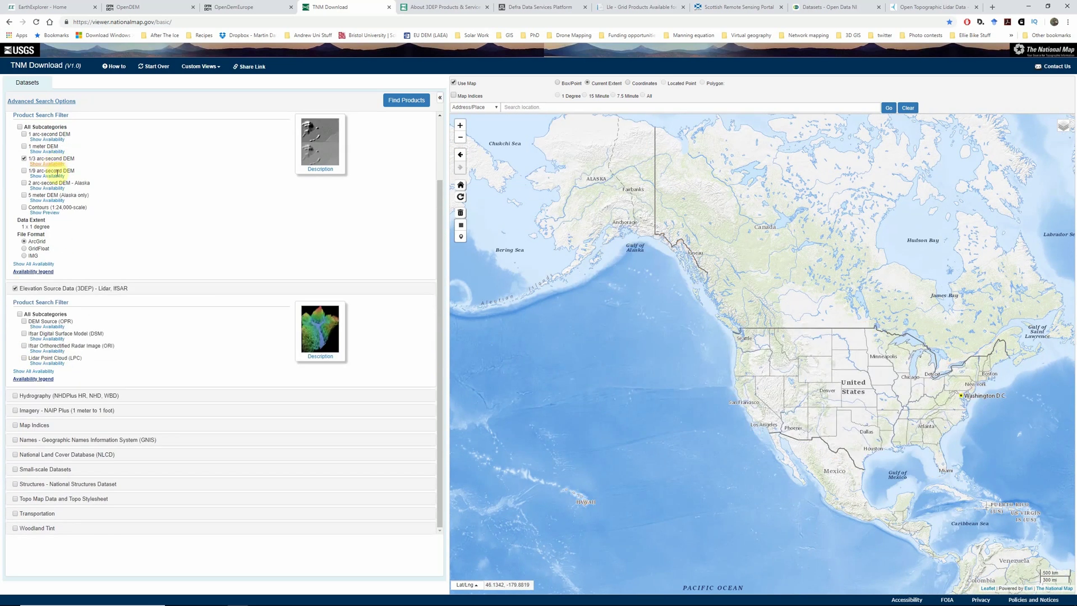
pyautogui.click(46, 326)
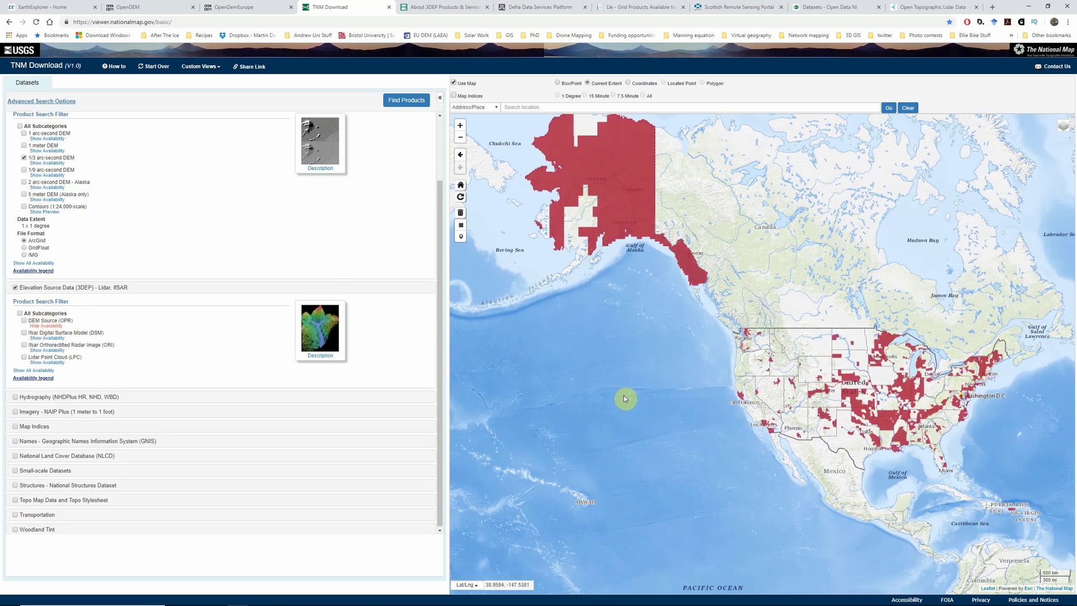
pyautogui.moveTo(731, 473); pyautogui.dragTo(695, 447)
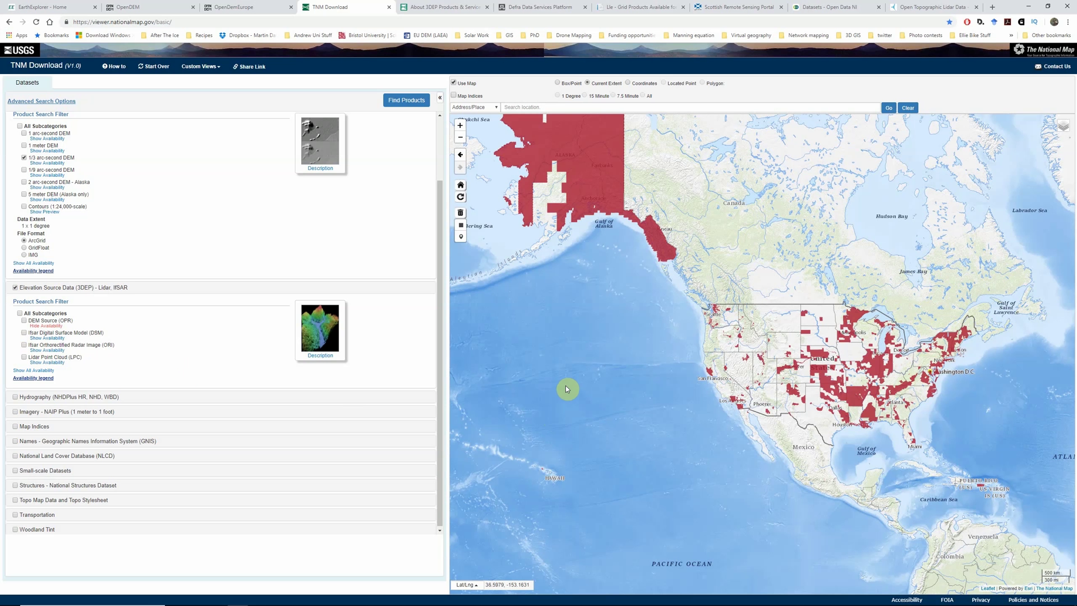
pyautogui.scroll(1, 565, 387)
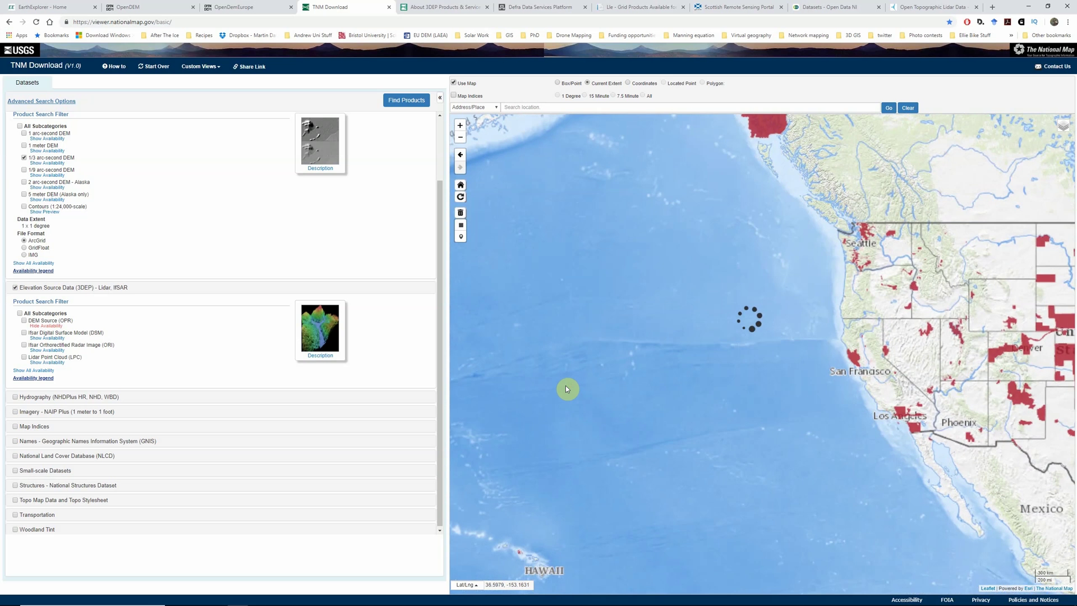
pyautogui.moveTo(927, 303); pyautogui.dragTo(694, 325)
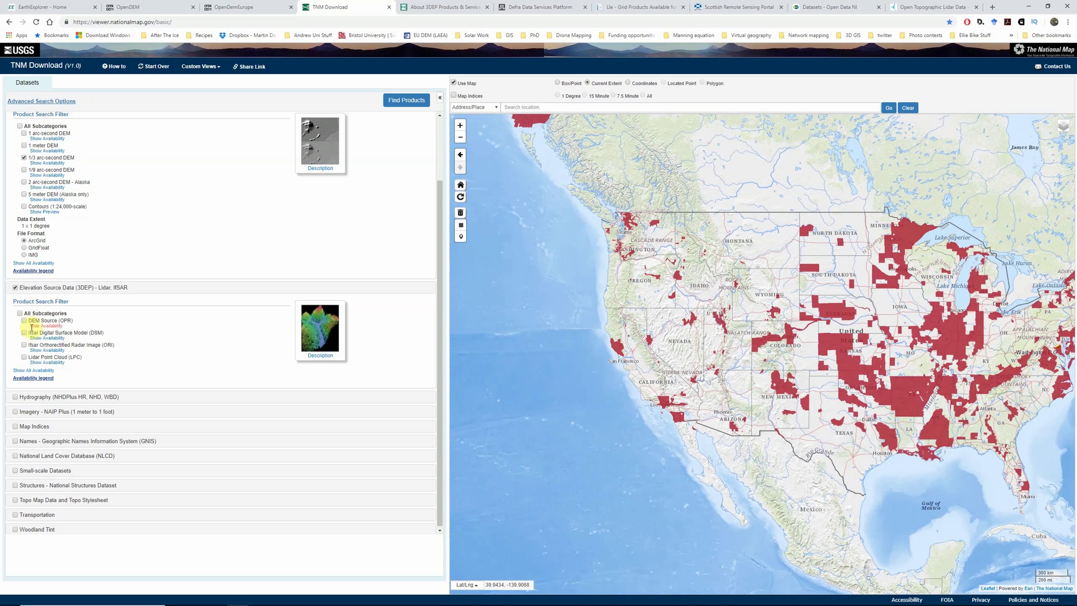
pyautogui.moveTo(777, 434); pyautogui.dragTo(685, 408)
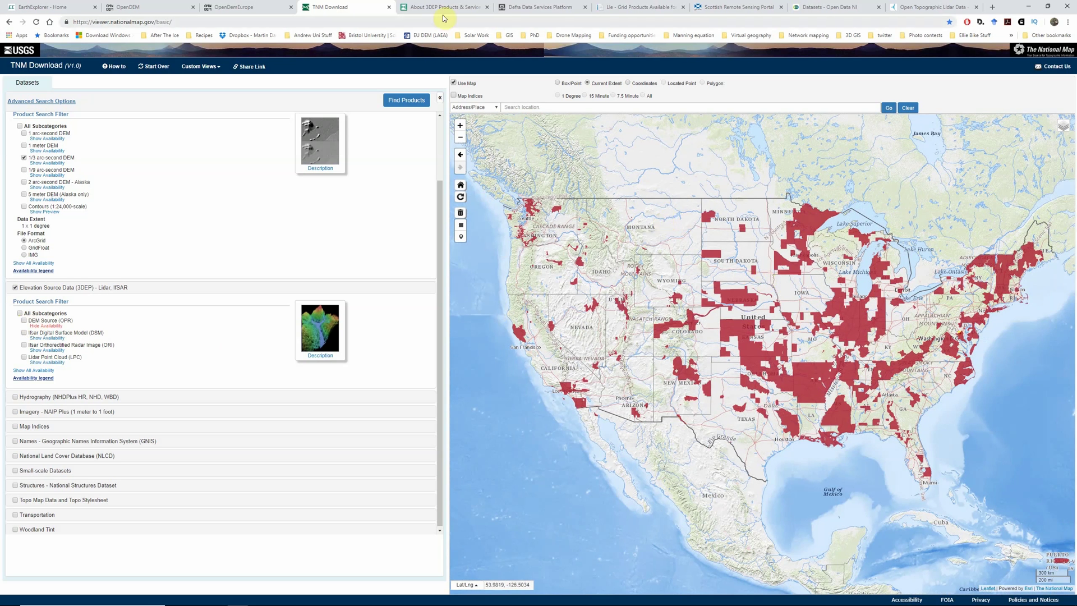
# - Open the DEFRA Survey Data Download map from the Defra Data Services Platform's SURVEYS link
pyautogui.click(537, 9)
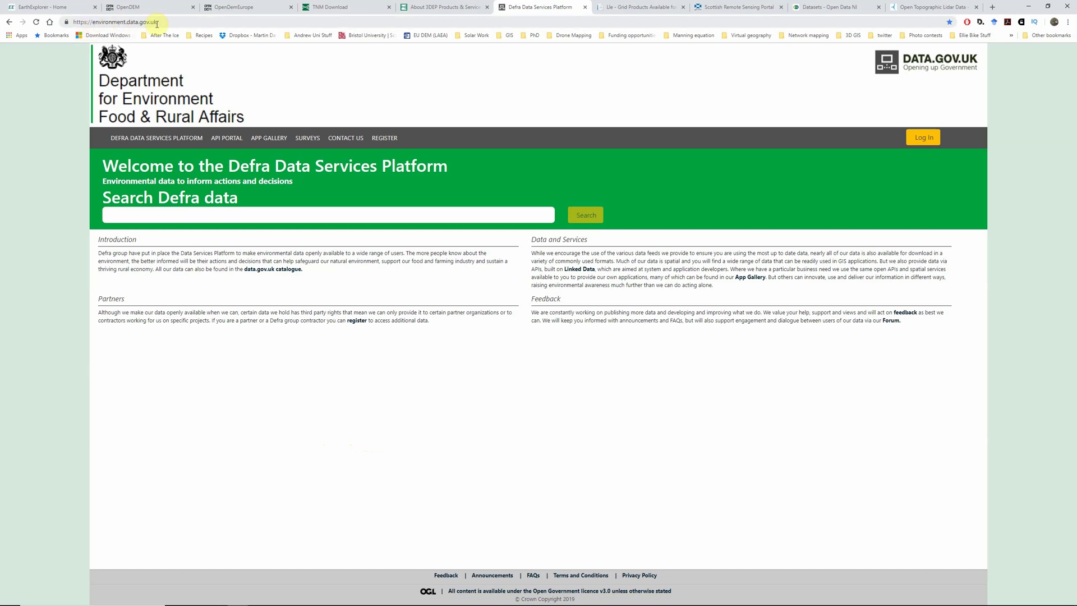
pyautogui.click(306, 138)
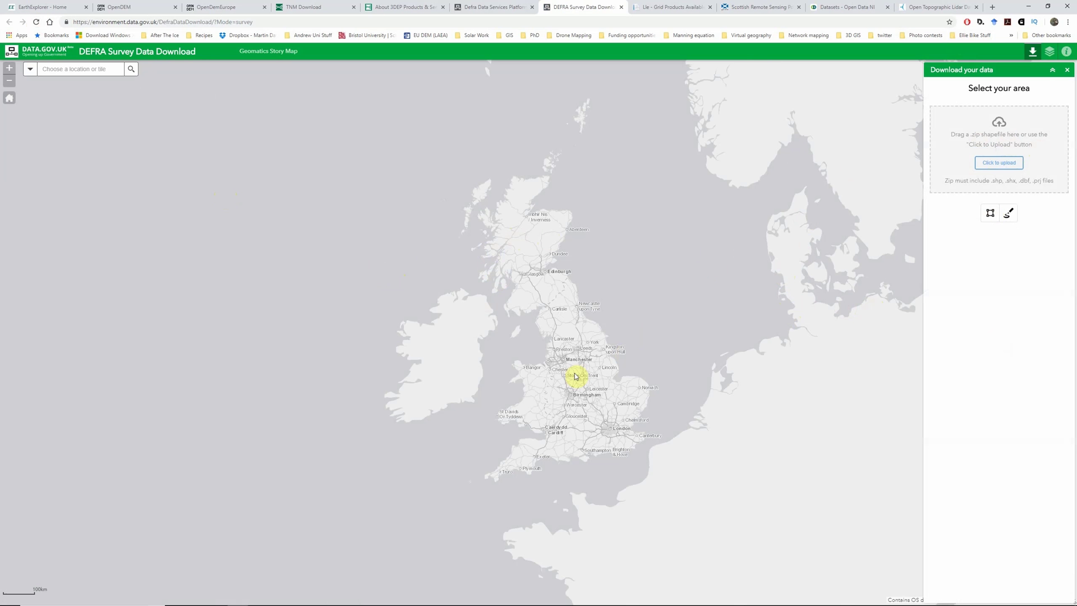
# - Zoom the survey map into Shropshire around Wem
pyautogui.scroll(3, 553, 380)
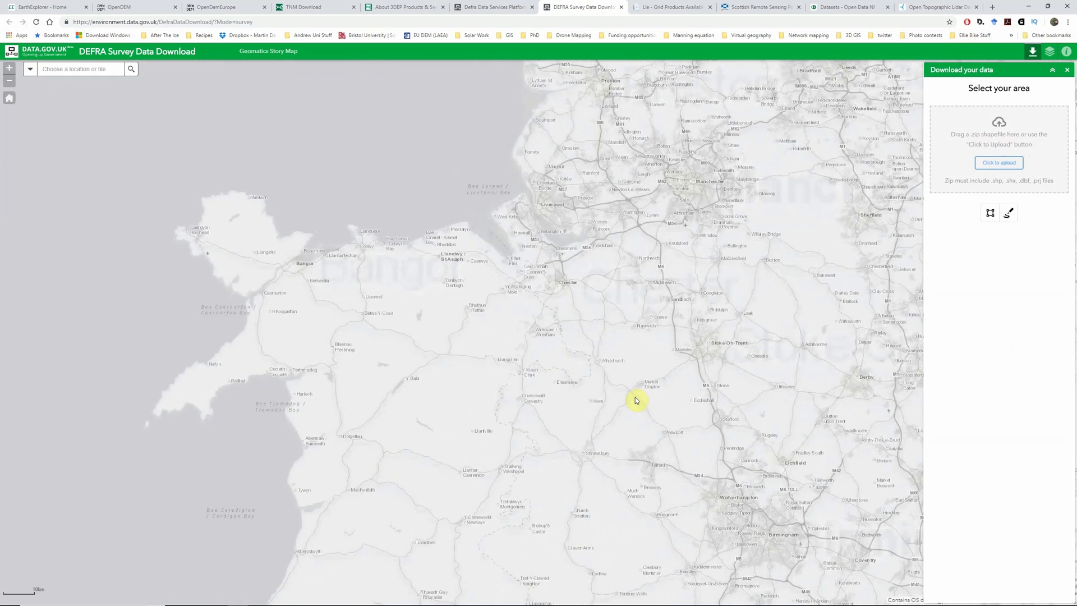
pyautogui.moveTo(637, 396); pyautogui.dragTo(632, 320)
pyautogui.scroll(2, 607, 360)
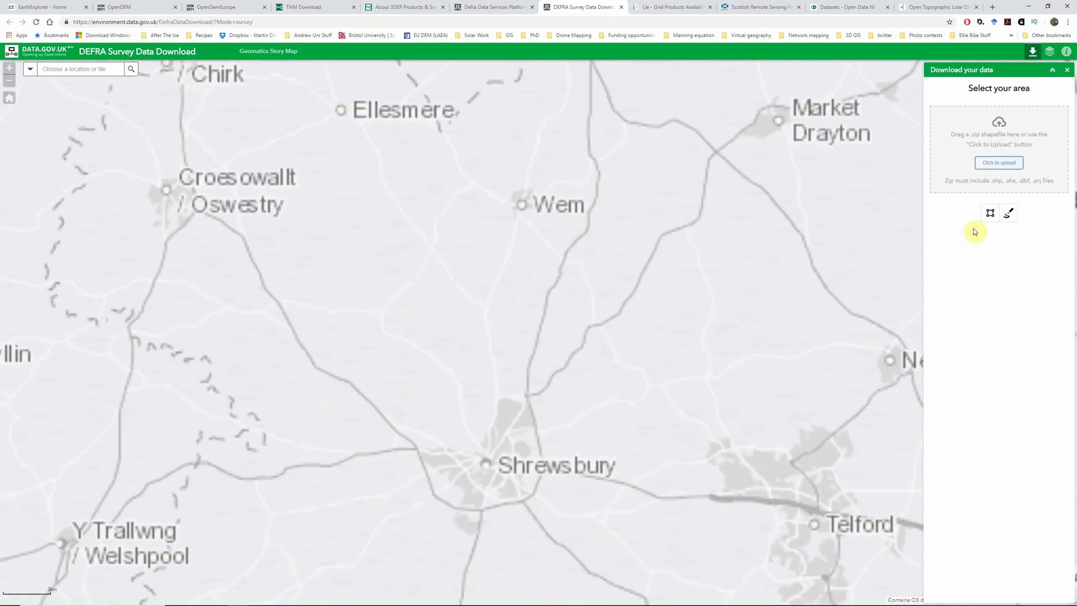
# - Draw a triangular area around Wem and list its available tiles for SJ52NW
pyautogui.click(991, 214)
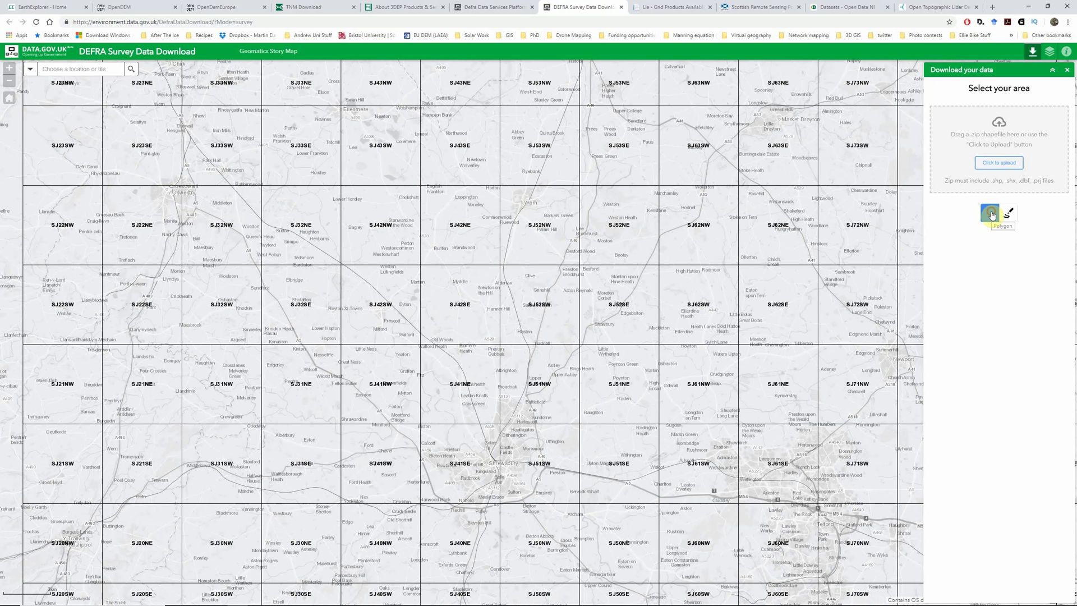
pyautogui.click(501, 188)
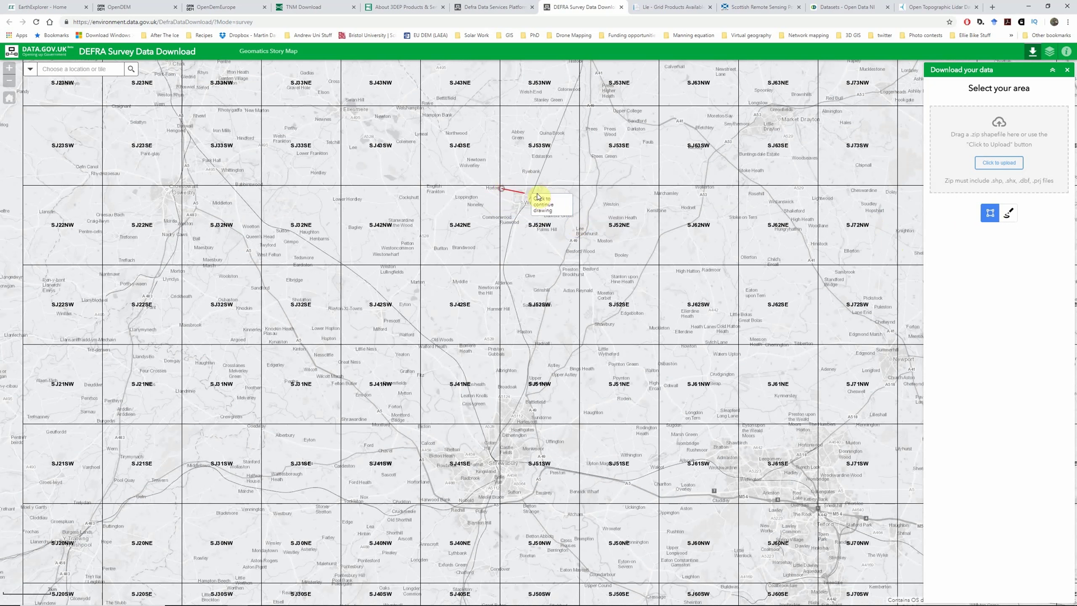
pyautogui.click(577, 189)
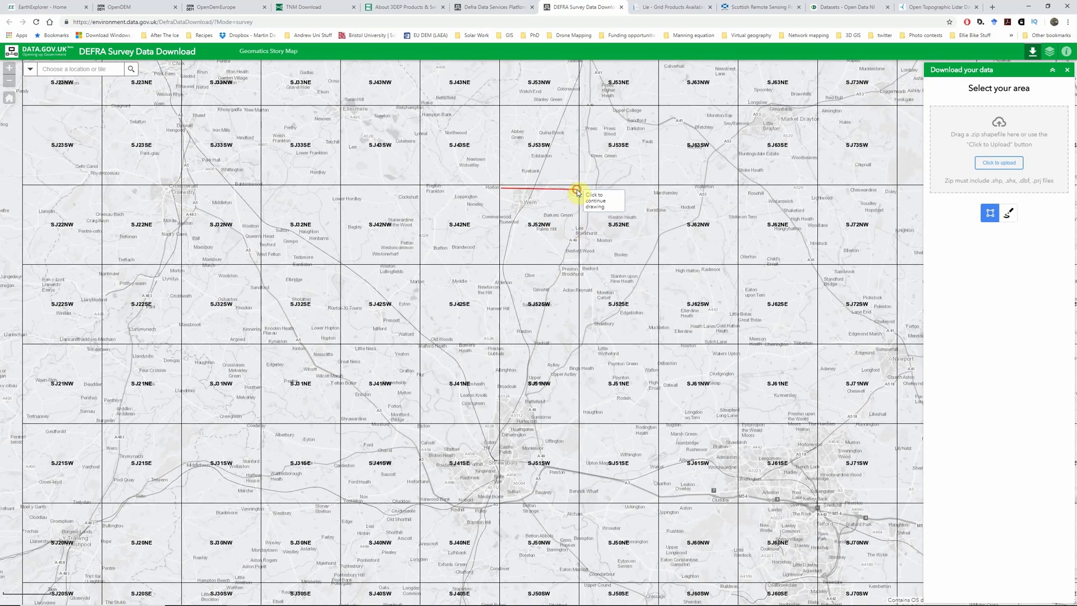
pyautogui.click(575, 258)
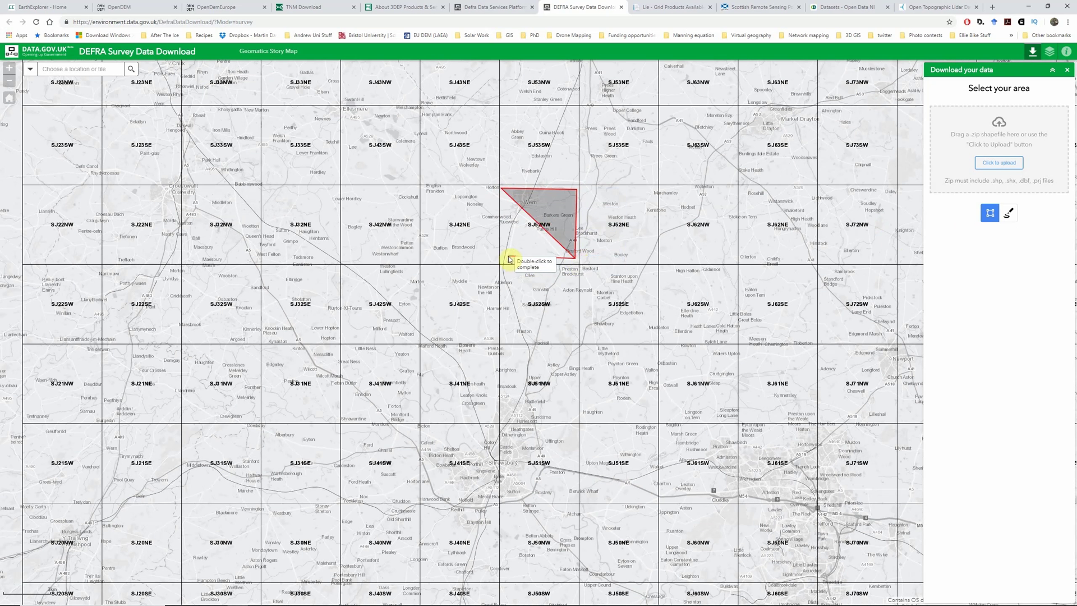
pyautogui.doubleClick(505, 260)
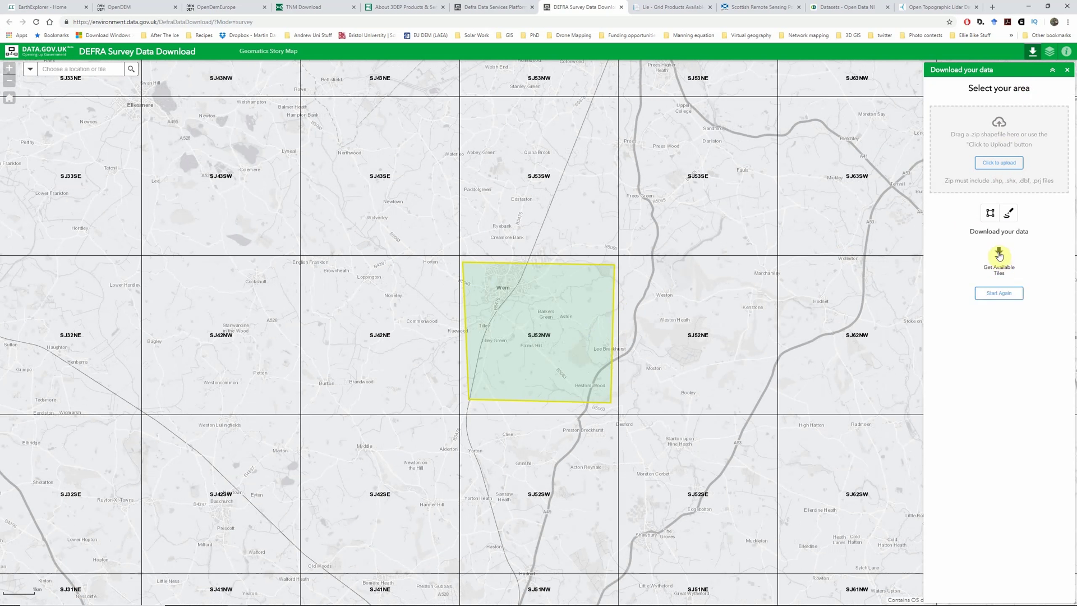
pyautogui.click(999, 255)
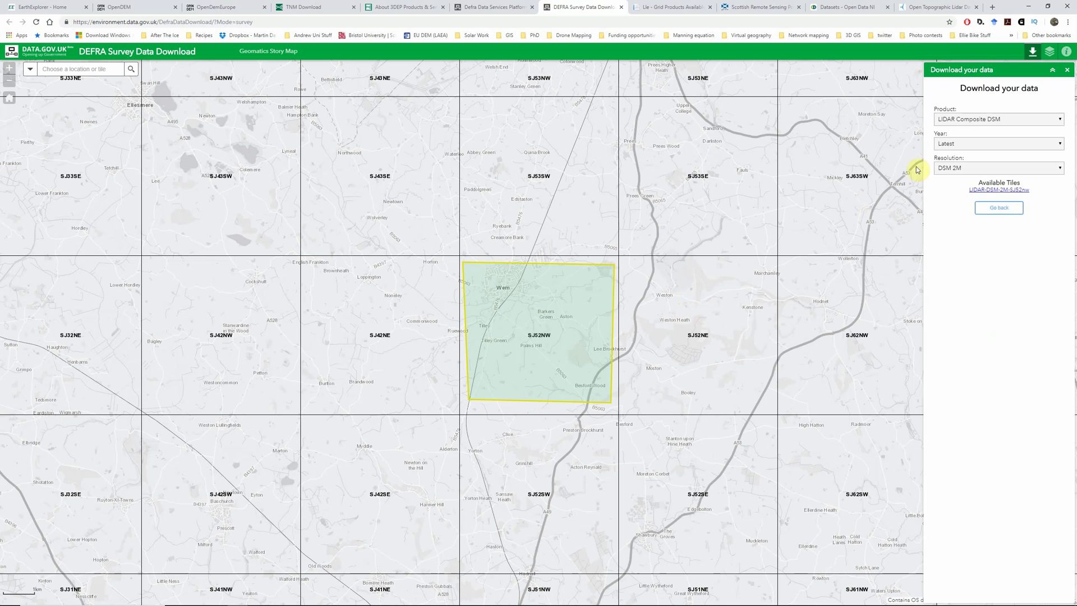
# - Expand the Product dropdown to list the five LIDAR products available for SJ52NW
pyautogui.click(969, 124)
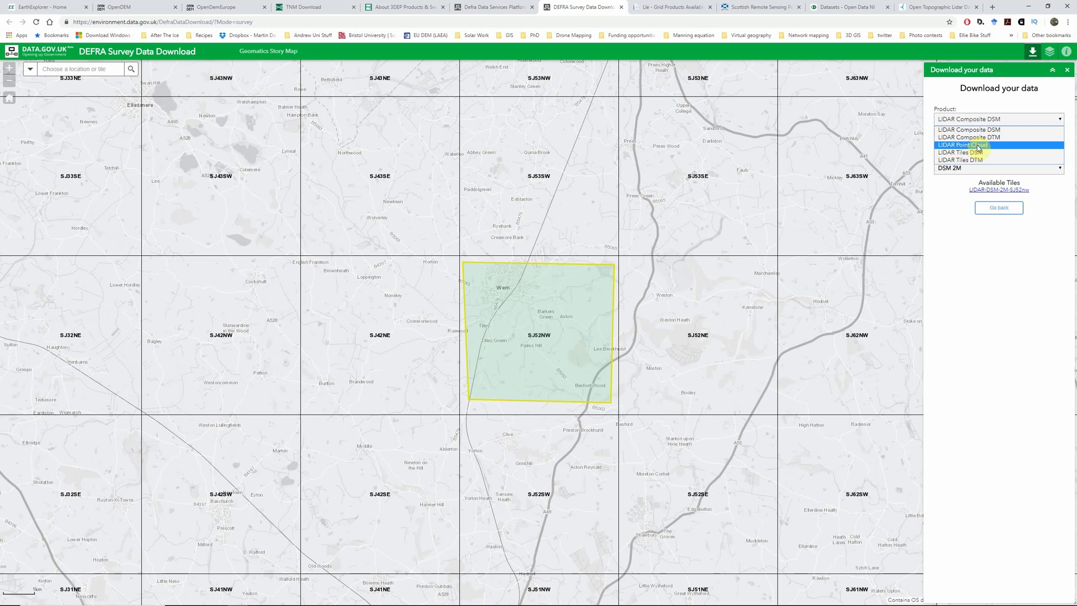
# - Browse Lle's Grid Products list of LiDAR Composite DSM and DTM at 1m, 25cm, 2m and 50cm
pyautogui.click(667, 11)
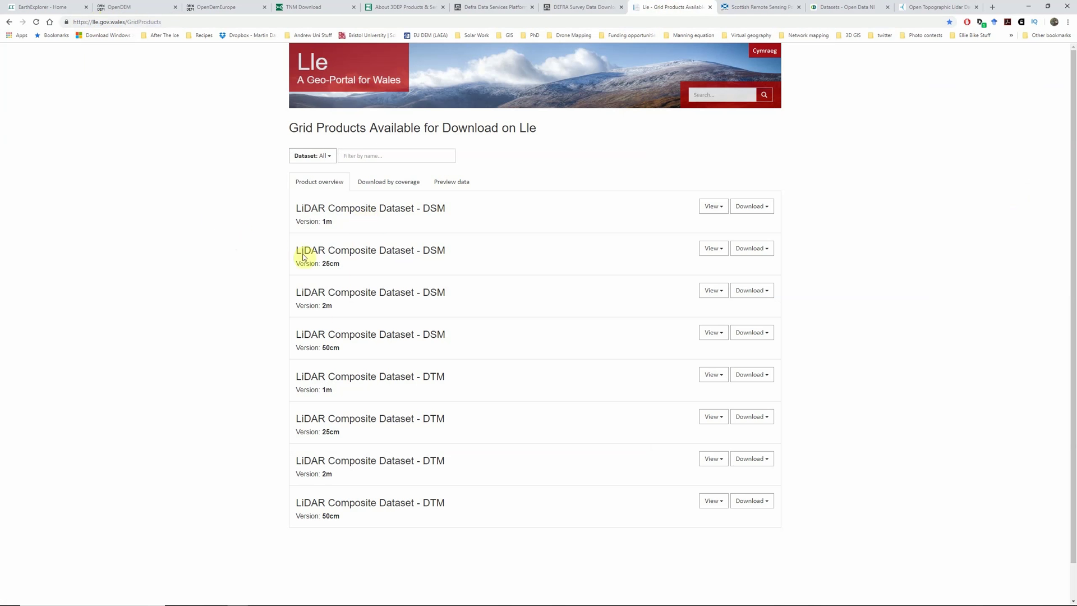
pyautogui.scroll(-1, 229, 412)
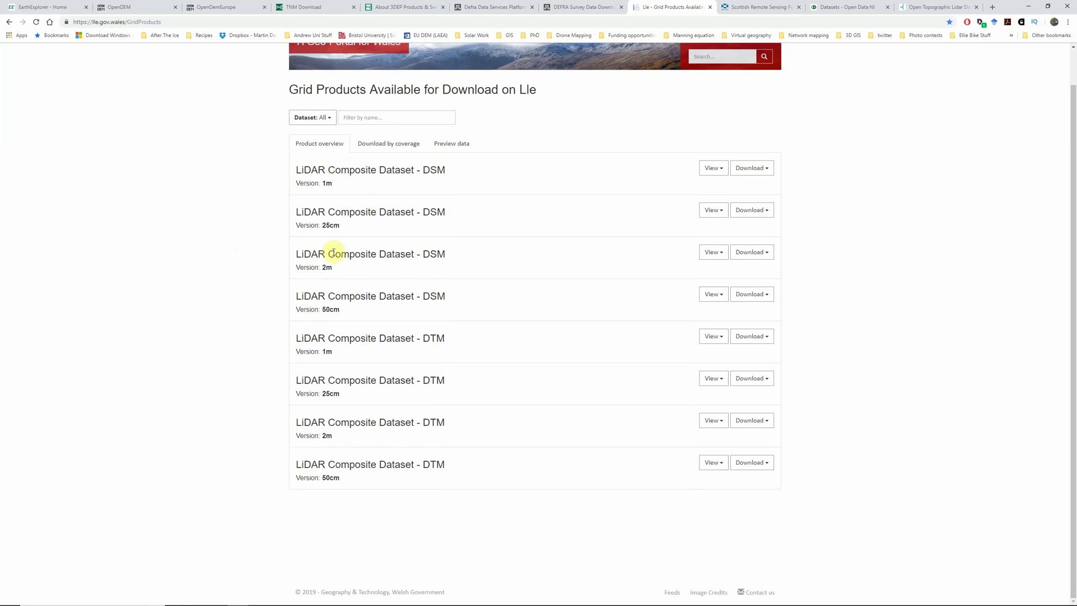
pyautogui.scroll(1, 171, 393)
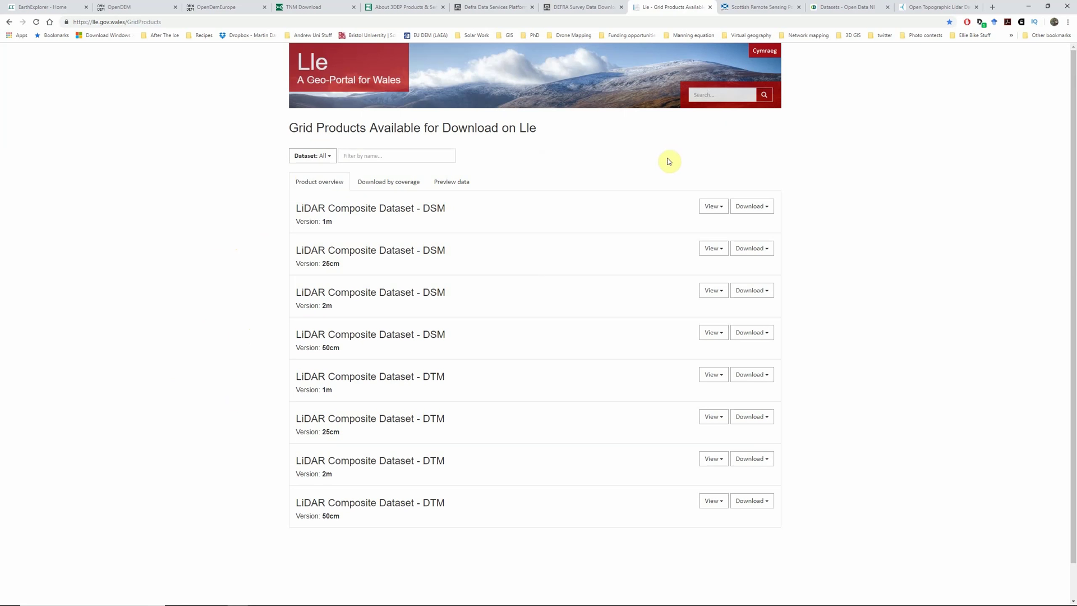
# - Go to the Scottish Remote Sensing Portal and bring up its LiDAR for Scotland collections list
pyautogui.click(751, 8)
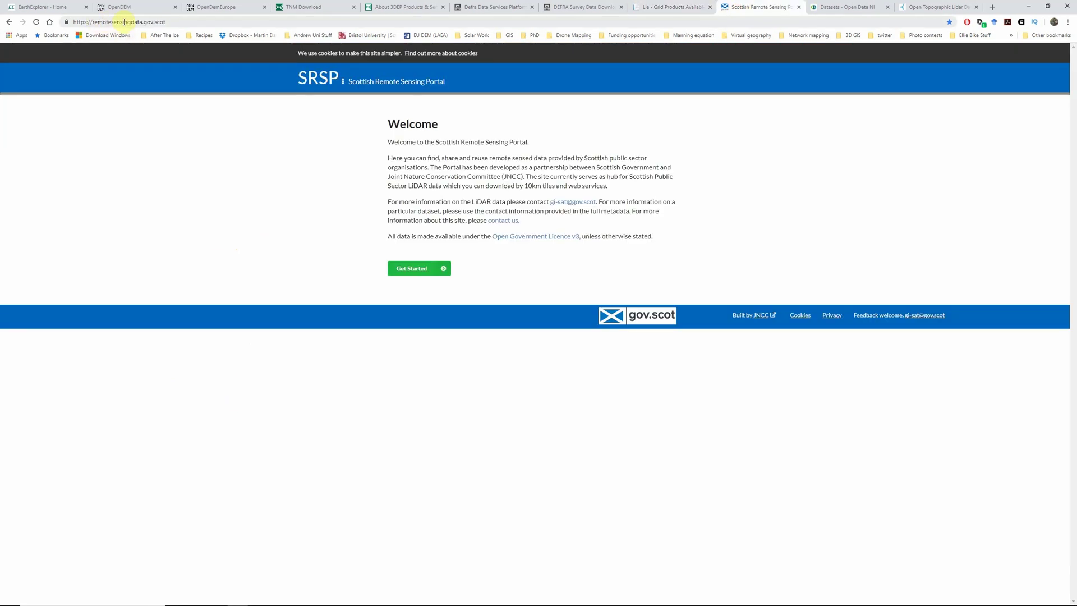
pyautogui.click(413, 271)
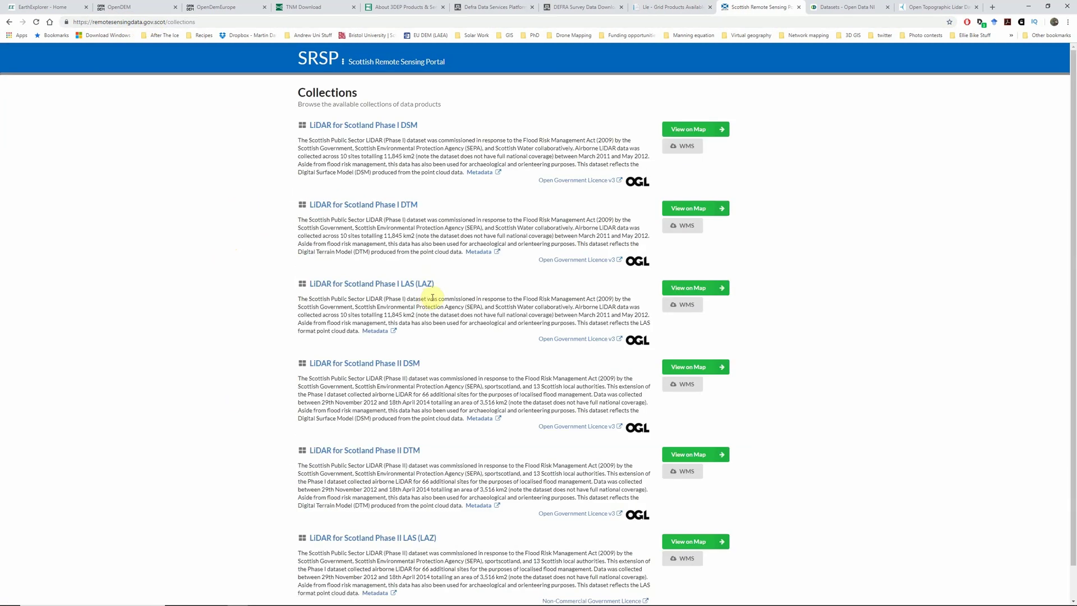
pyautogui.scroll(-1, 222, 365)
pyautogui.scroll(1, 222, 364)
# - Browse OpenDataNI's 19 lidar results, from Historic Environment Division surveys to OSNI River Basin DTMs/DSMs
pyautogui.click(841, 7)
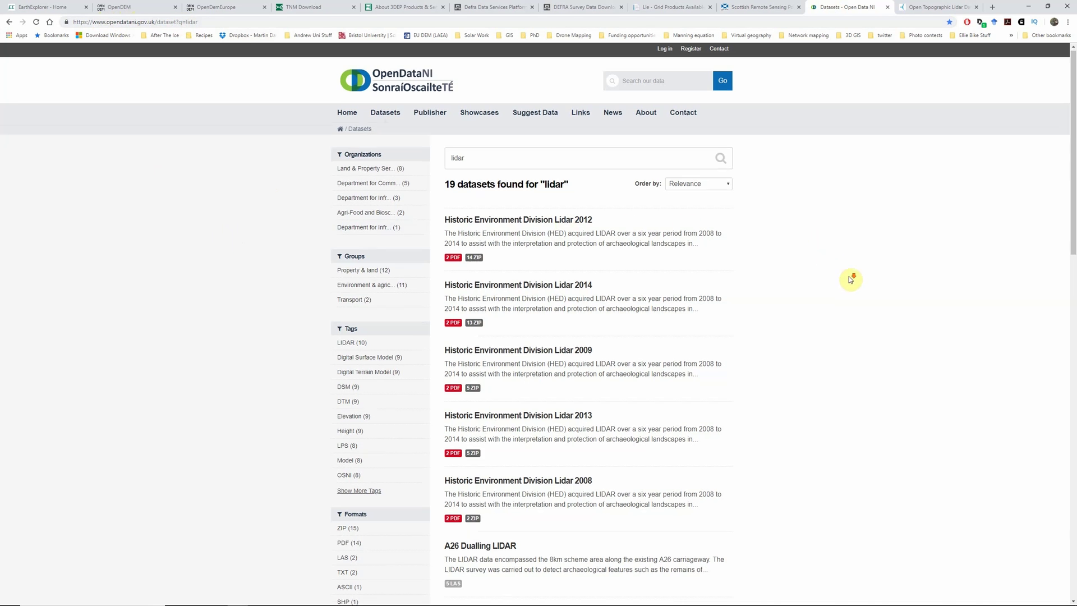
pyautogui.scroll(-3, 846, 278)
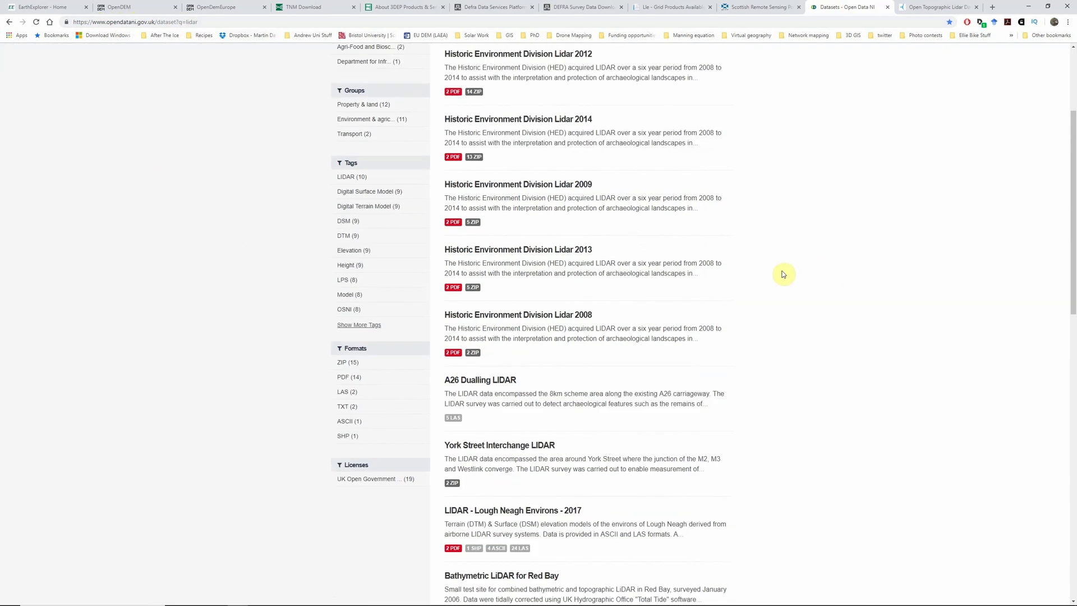
pyautogui.scroll(-10, 786, 253)
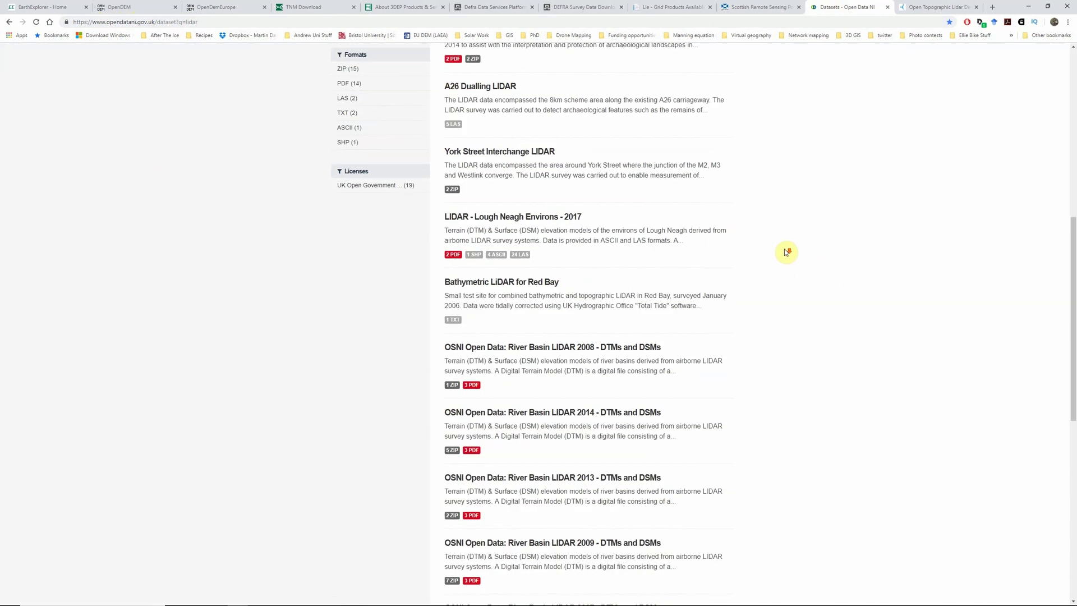
pyautogui.scroll(-4, 789, 250)
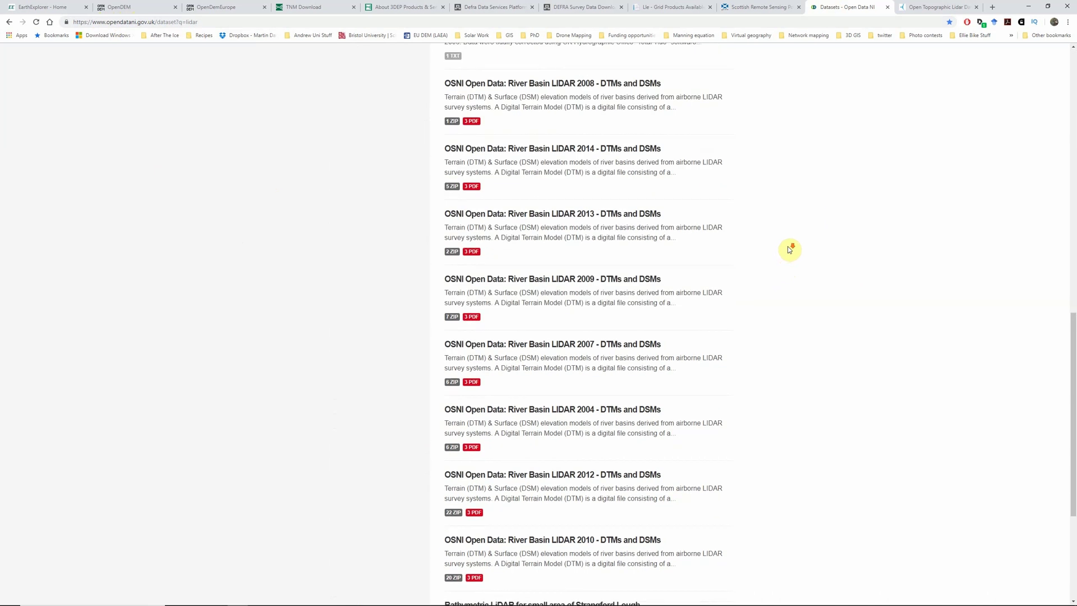
pyautogui.scroll(9, 790, 247)
pyautogui.scroll(8, 792, 244)
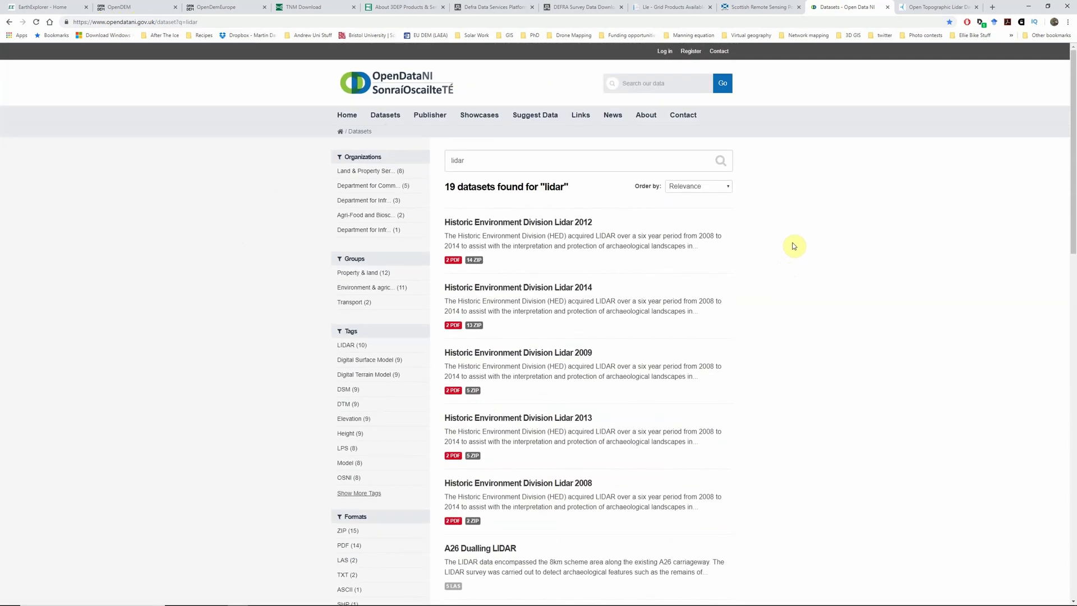
# - Review the data.gov.ie Open Topographic Lidar Data page and open the DATA DOWNLOAD resource details
pyautogui.click(907, 8)
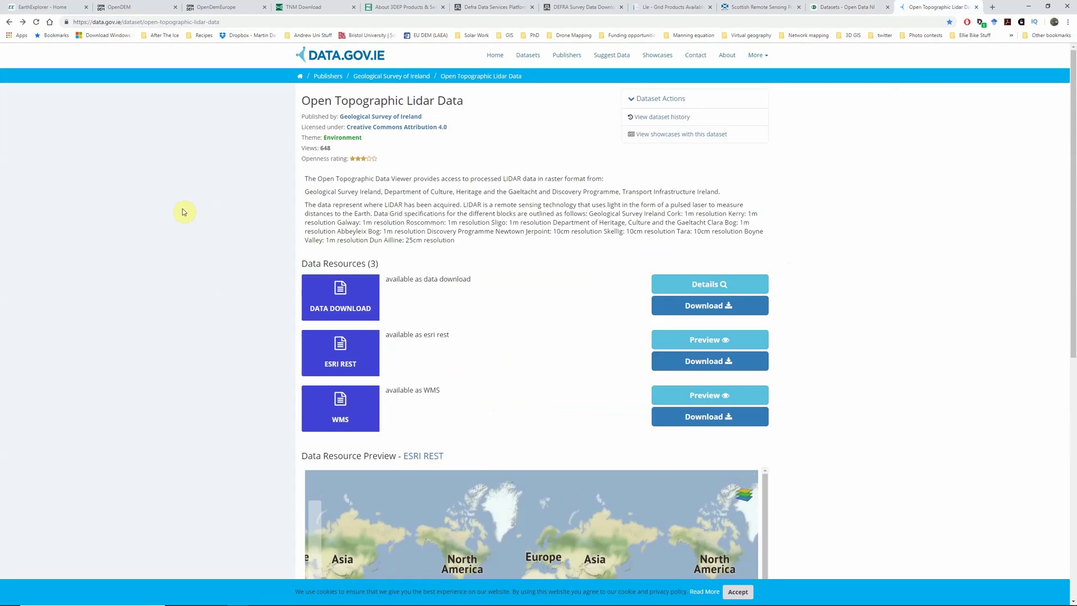
pyautogui.scroll(-3, 155, 239)
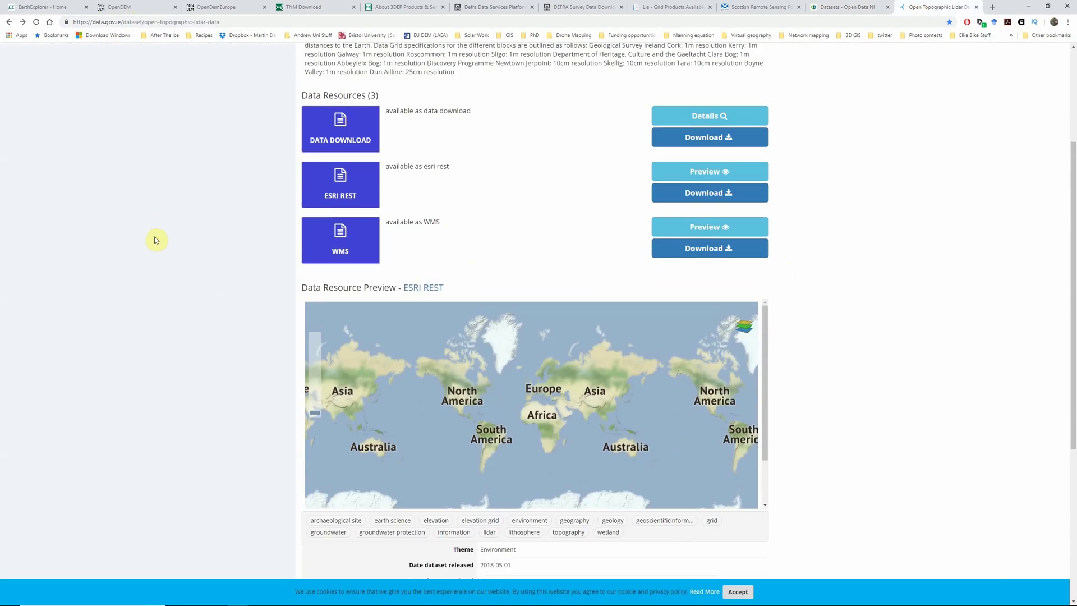
pyautogui.scroll(3, 155, 240)
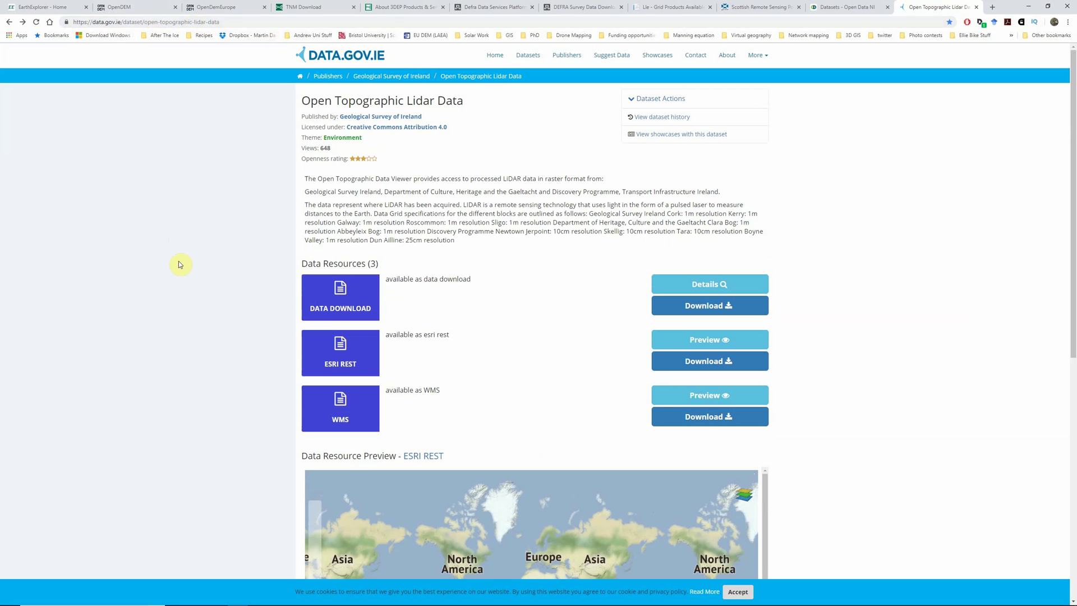
pyautogui.click(184, 324)
pyautogui.scroll(-2, 560, 269)
pyautogui.click(715, 206)
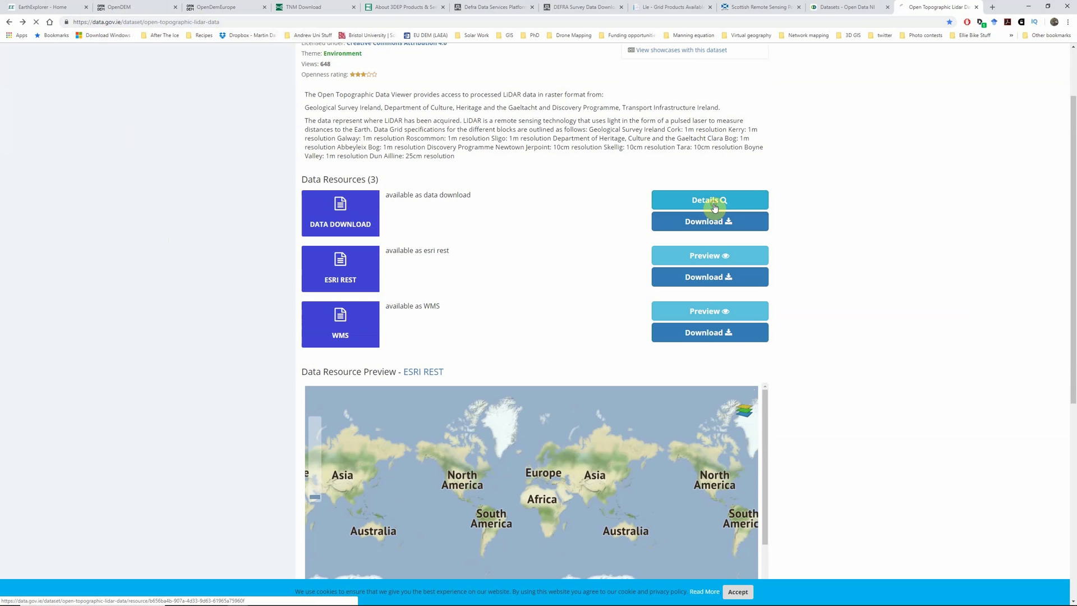
# - Launch the Open Topographic Data Viewer from the resource and agree to its welcome terms
pyautogui.click(731, 275)
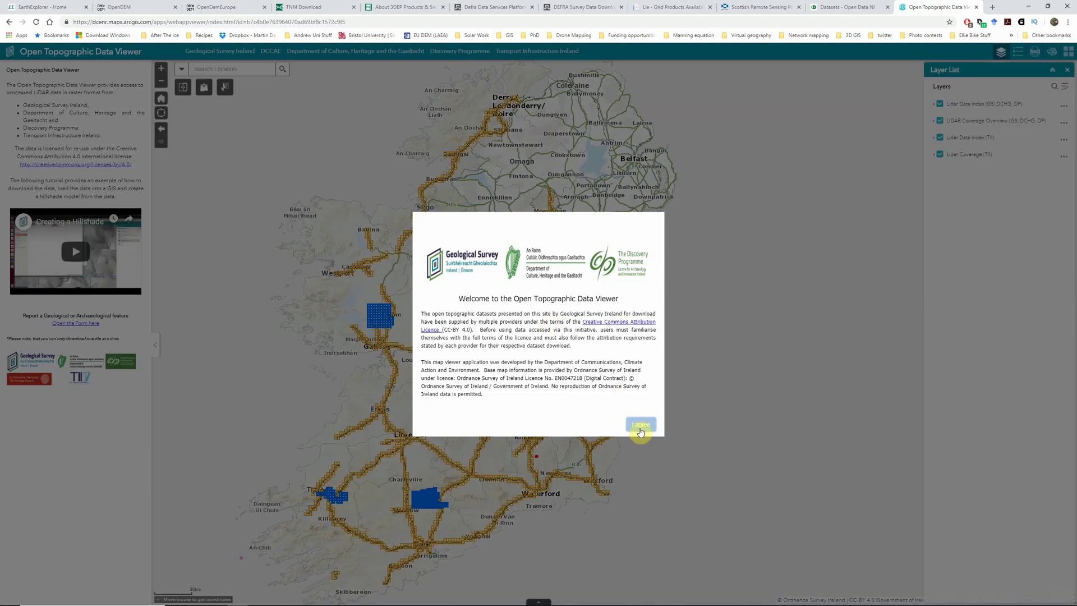
pyautogui.click(640, 430)
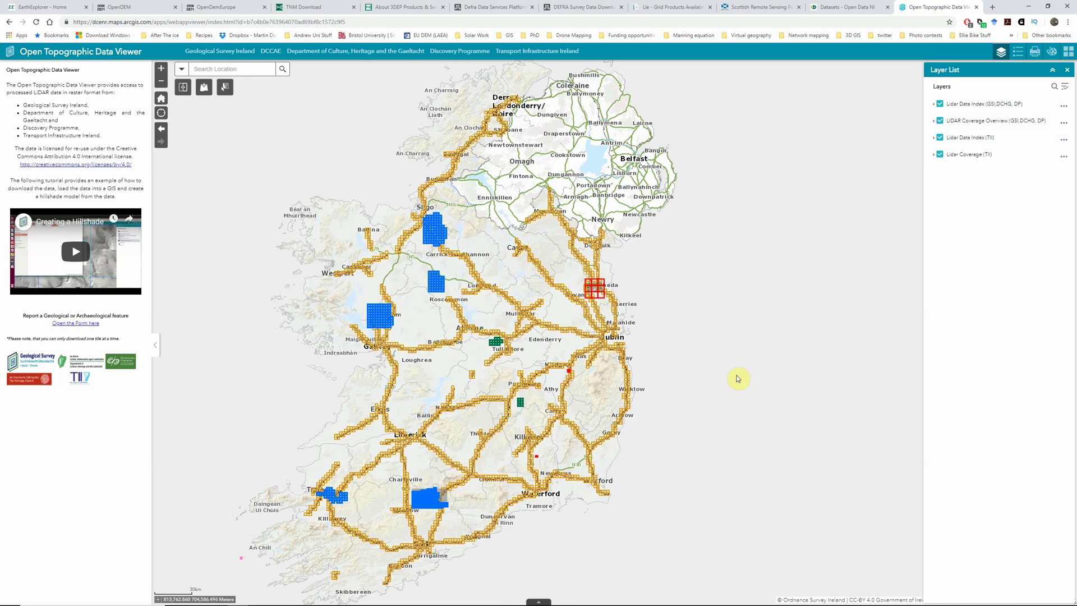
# - Expand the legends for the GSI/DCHG/DP Lidar Data Index, LIDAR Coverage Overview and TII layers
pyautogui.click(933, 105)
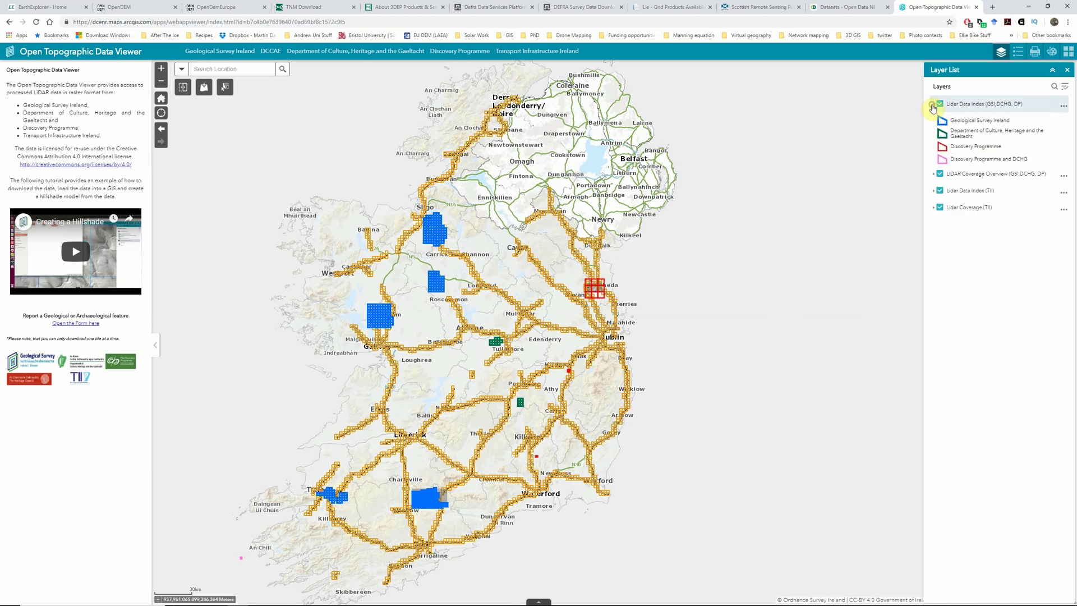
pyautogui.click(933, 175)
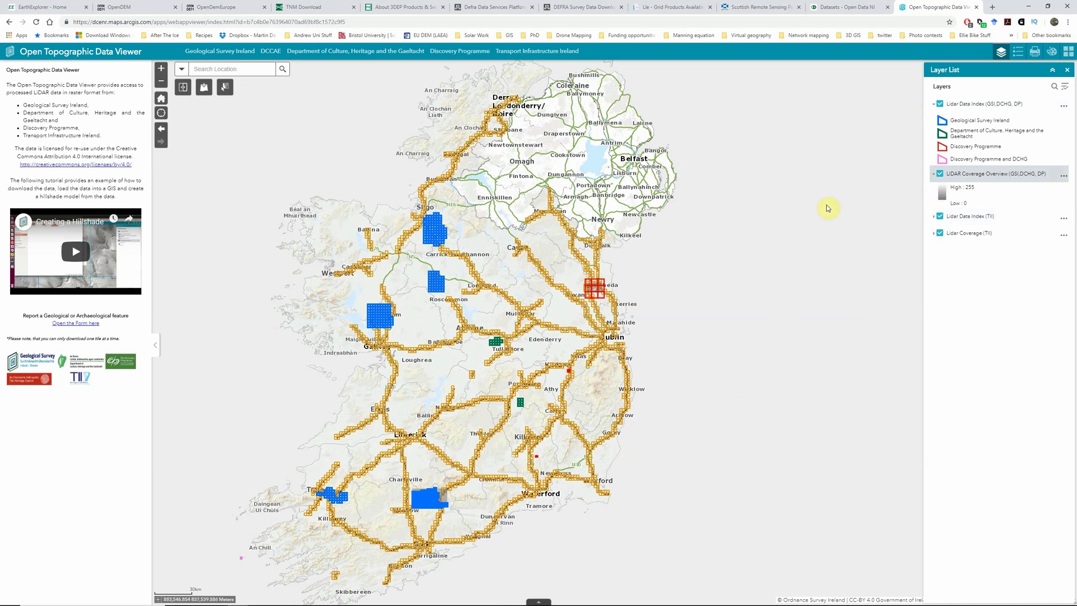
pyautogui.click(933, 217)
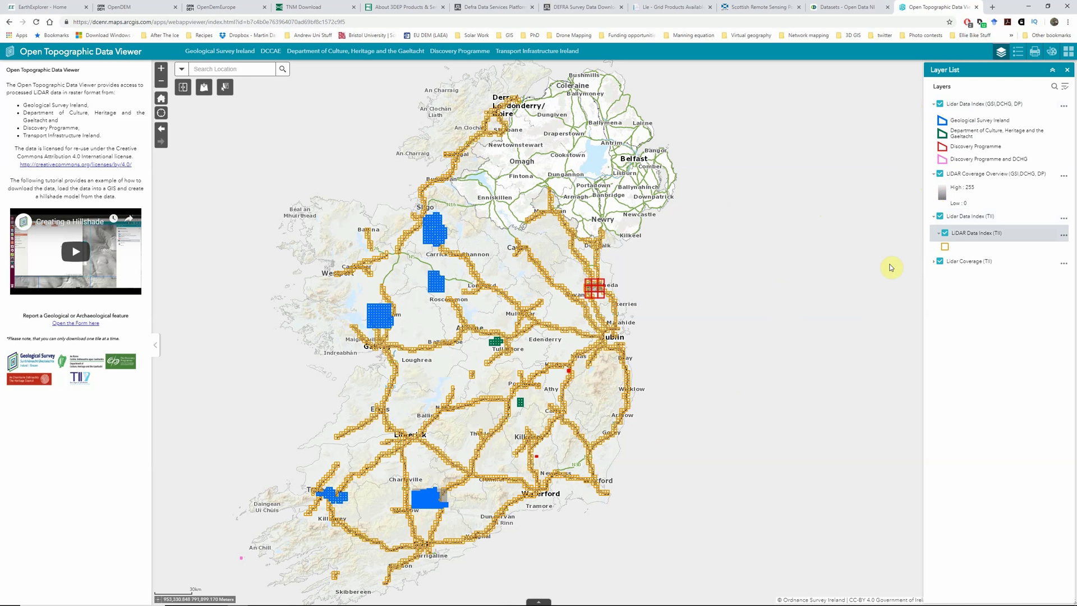
pyautogui.click(590, 269)
# - Zoom to Drogheda, inspect a TII lidar tile's details in Louth, then zoom back out
pyautogui.scroll(3, 589, 268)
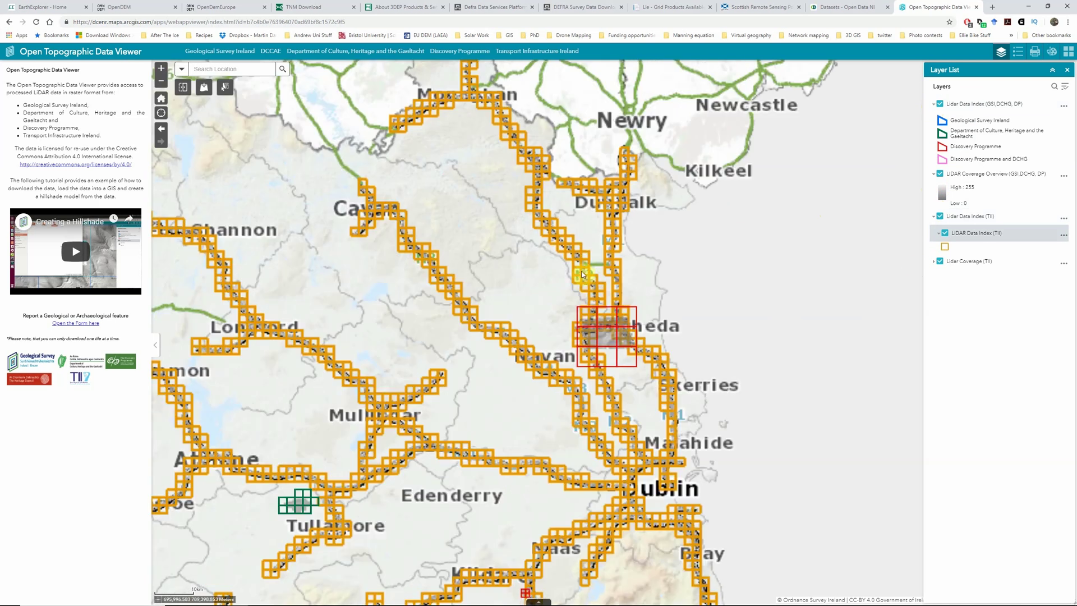
pyautogui.click(578, 278)
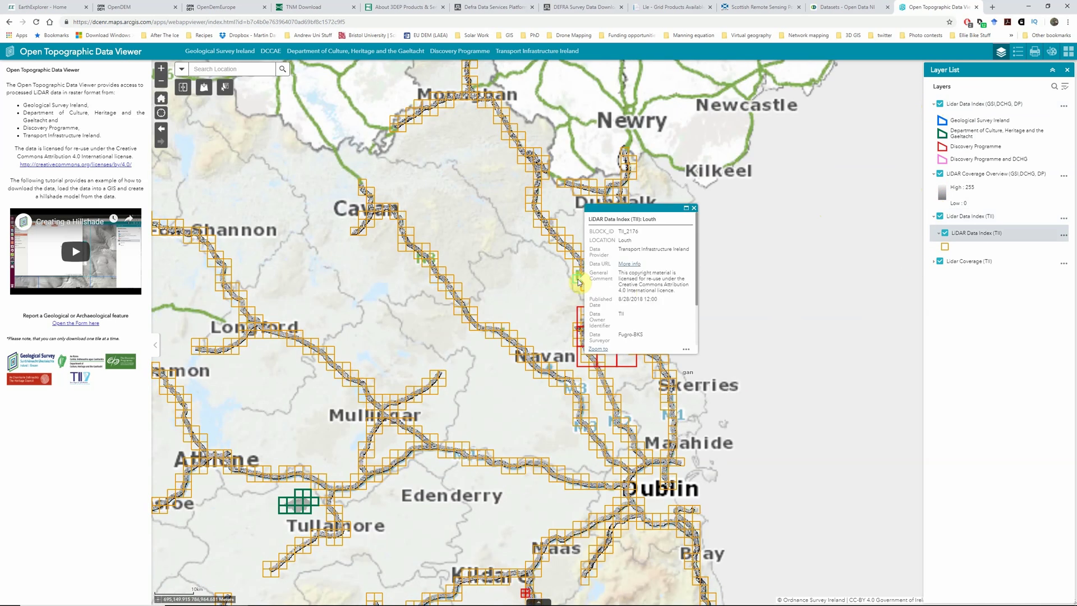
pyautogui.moveTo(696, 262); pyautogui.dragTo(694, 304)
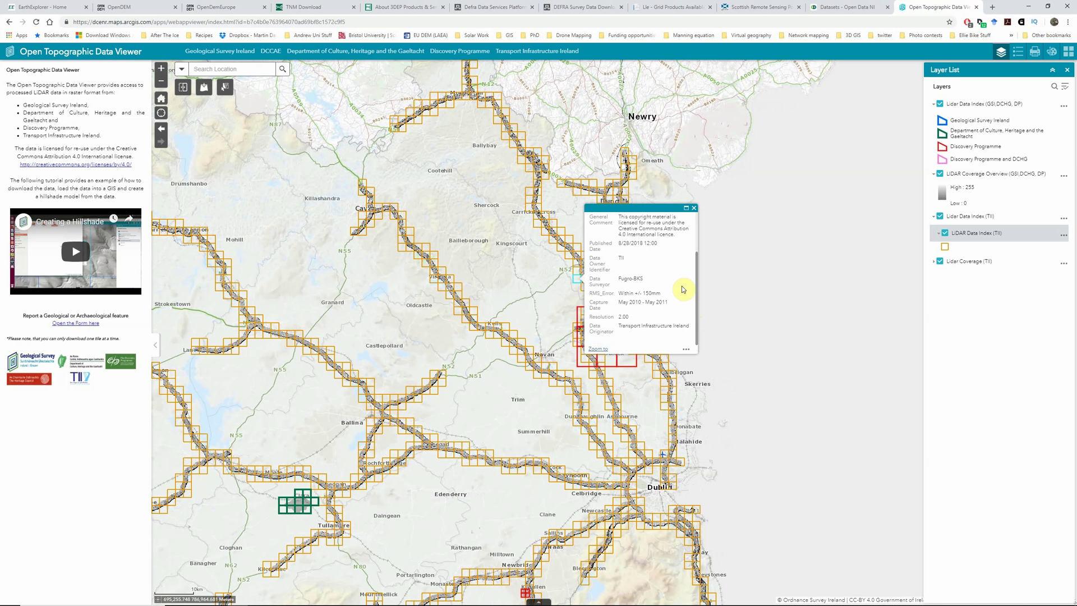
pyautogui.click(694, 208)
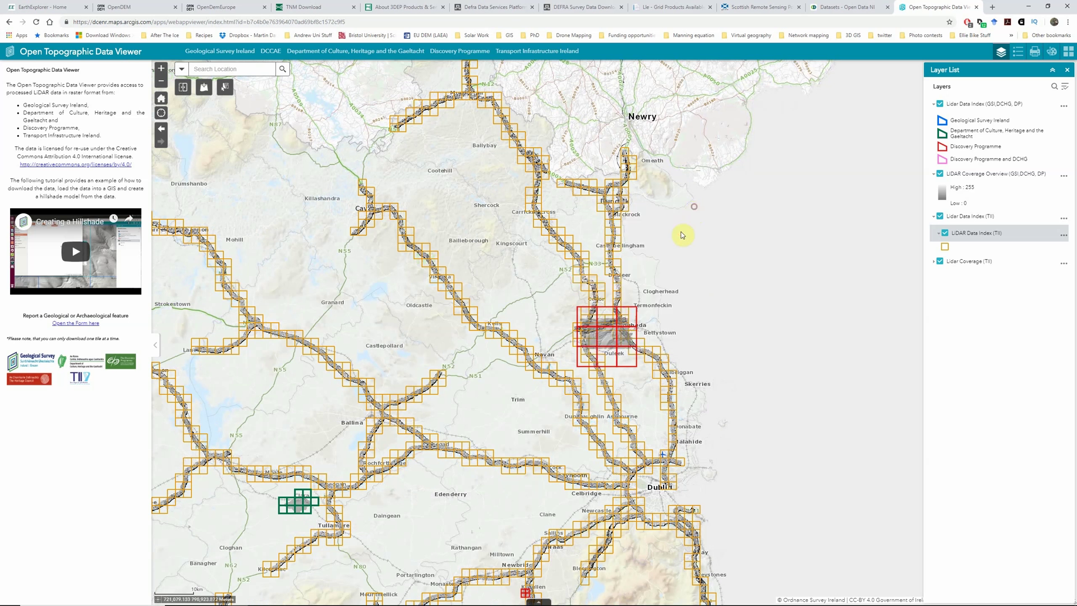
pyautogui.scroll(-1, 583, 294)
pyautogui.scroll(-3, 583, 293)
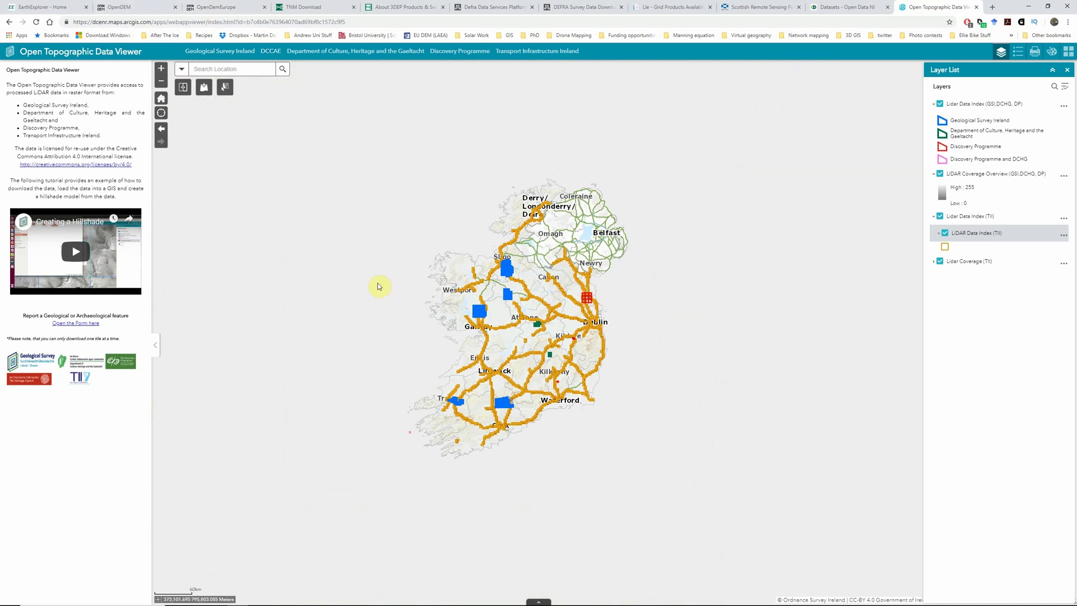
# - Cycle through the TNM Download, Defra Data Services, Lle Grid Products and Scottish Remote Sensing Portal tabs
pyautogui.click(301, 7)
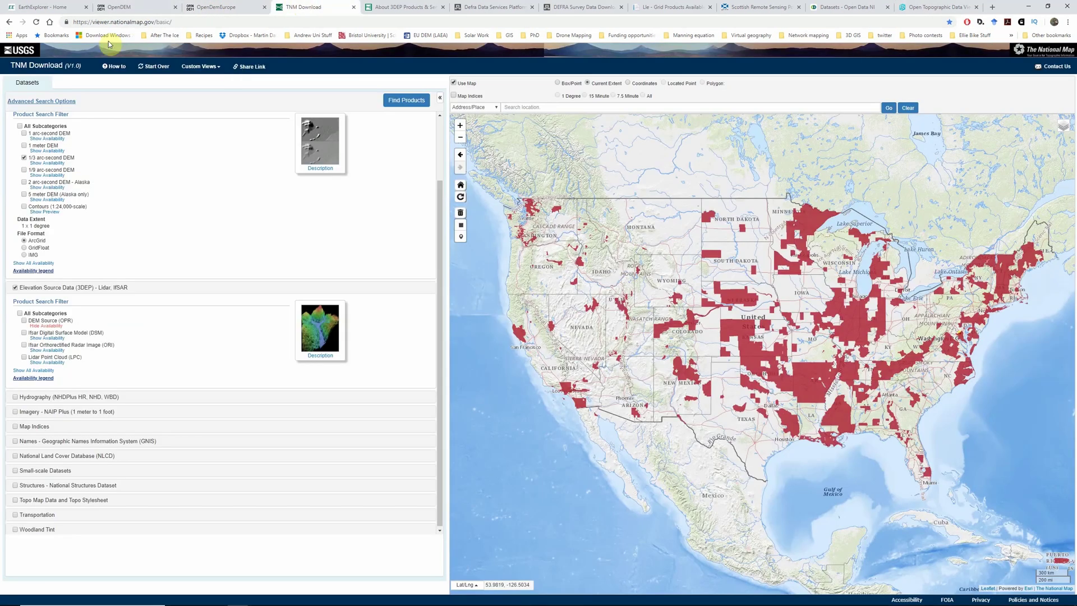
pyautogui.click(492, 7)
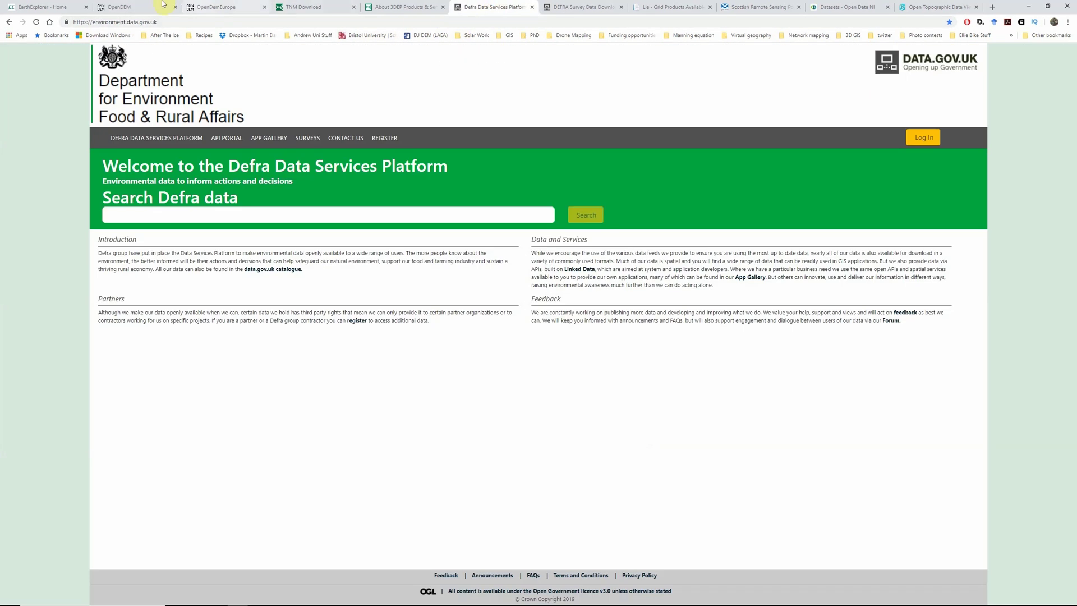
pyautogui.click(673, 7)
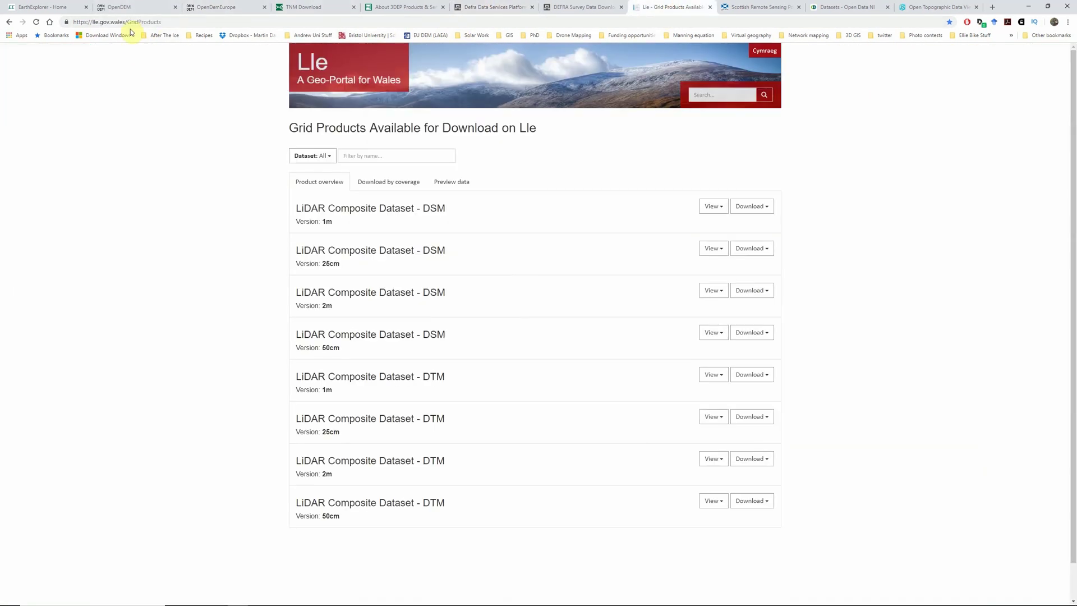
pyautogui.click(765, 9)
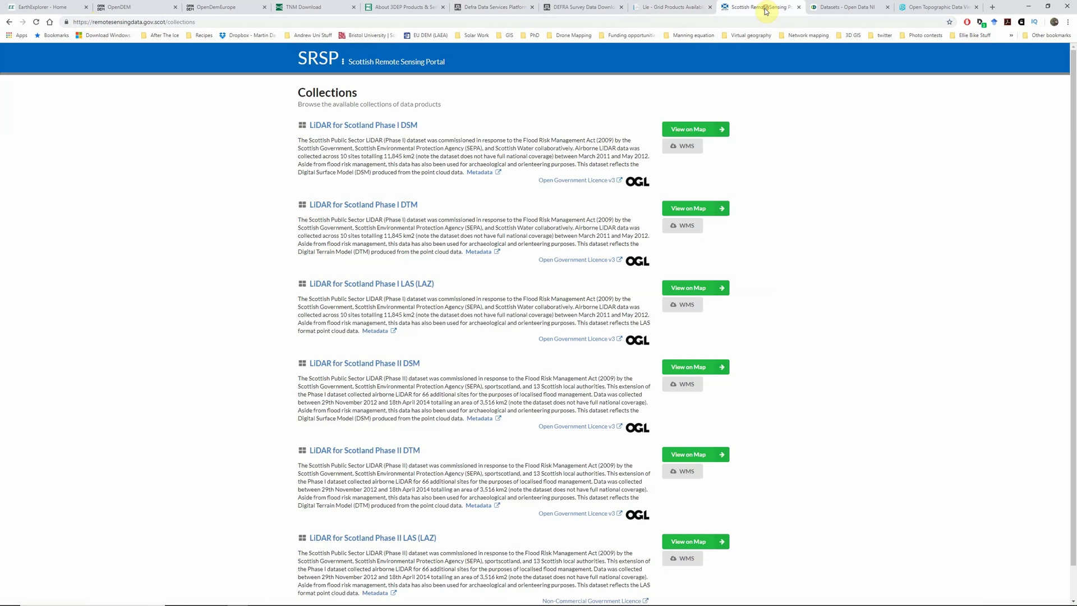